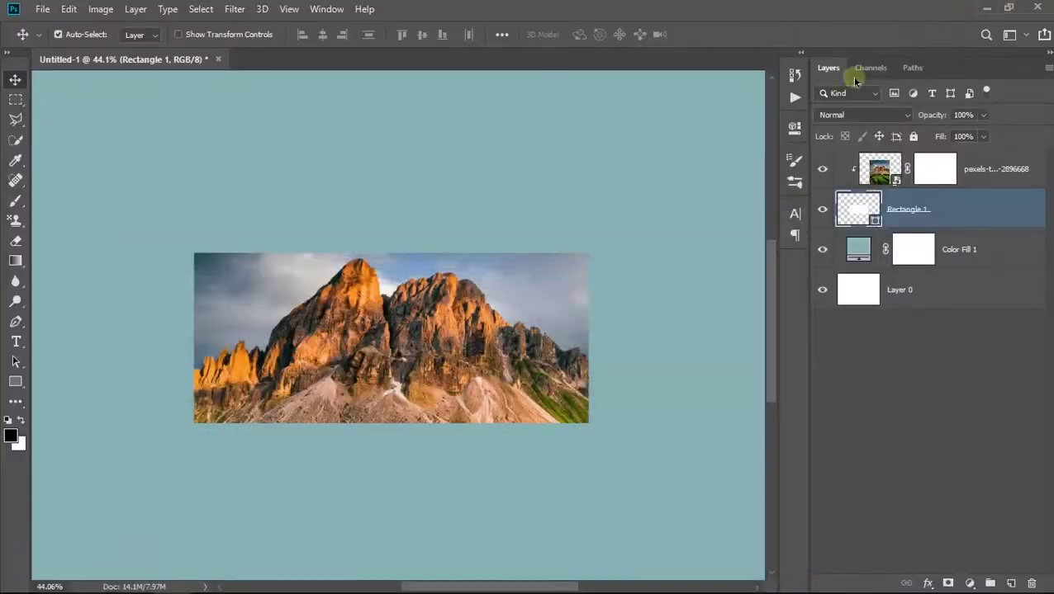
Zoom out and close the Untitled-1 mountain photo document, answering the save prompt
scroll(626, 197, down, 2)
drag(604, 176, 544, 201)
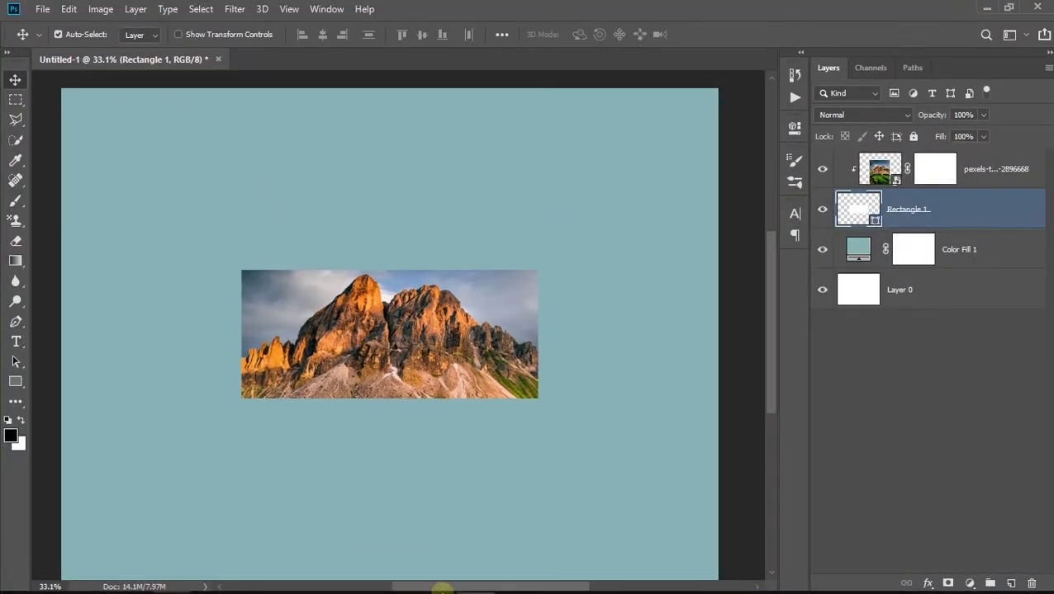
click(476, 580)
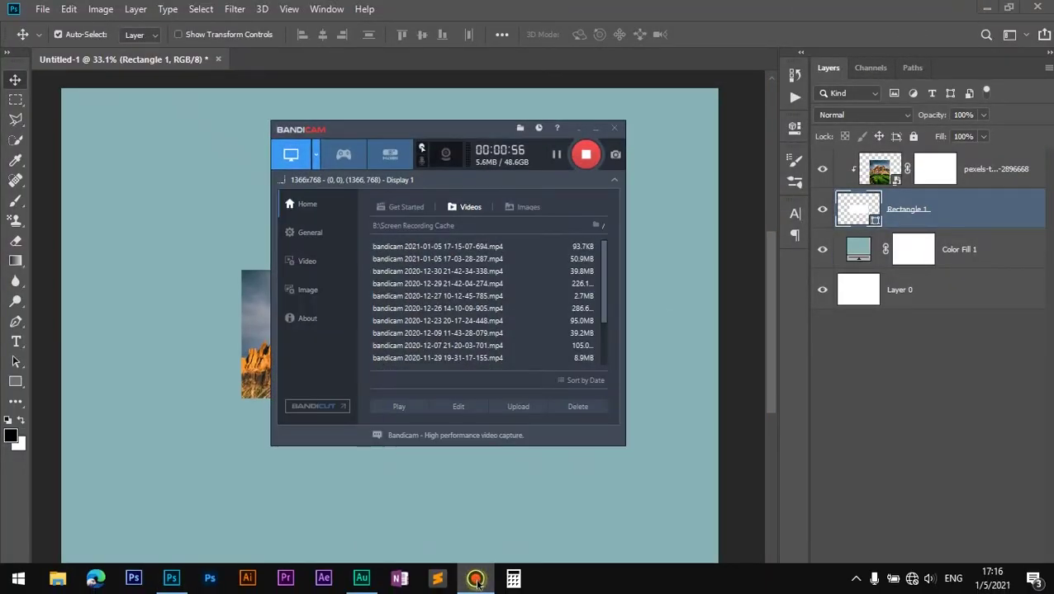
click(476, 581)
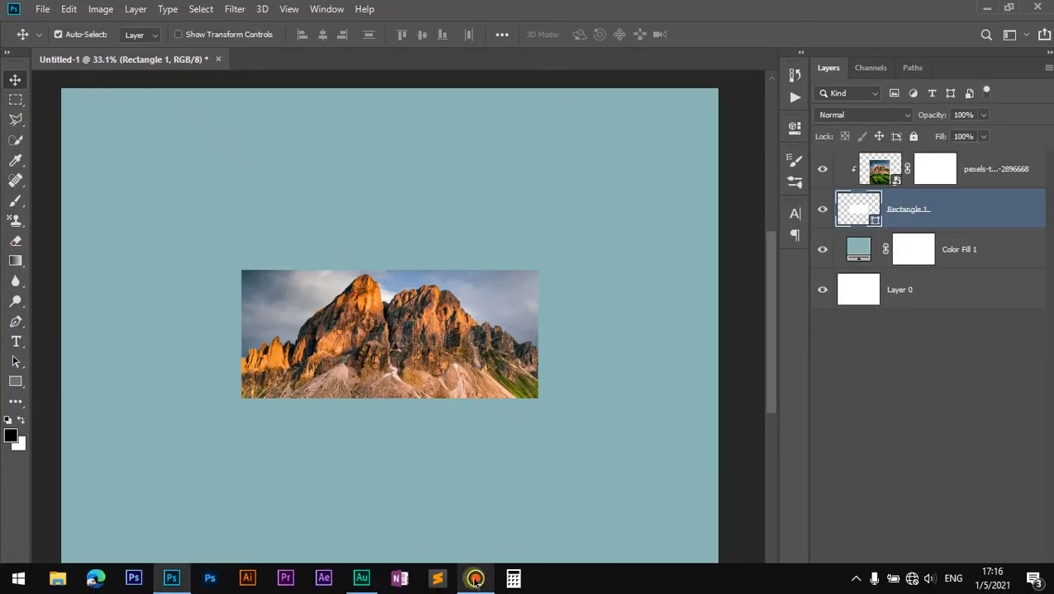
click(219, 61)
click(520, 236)
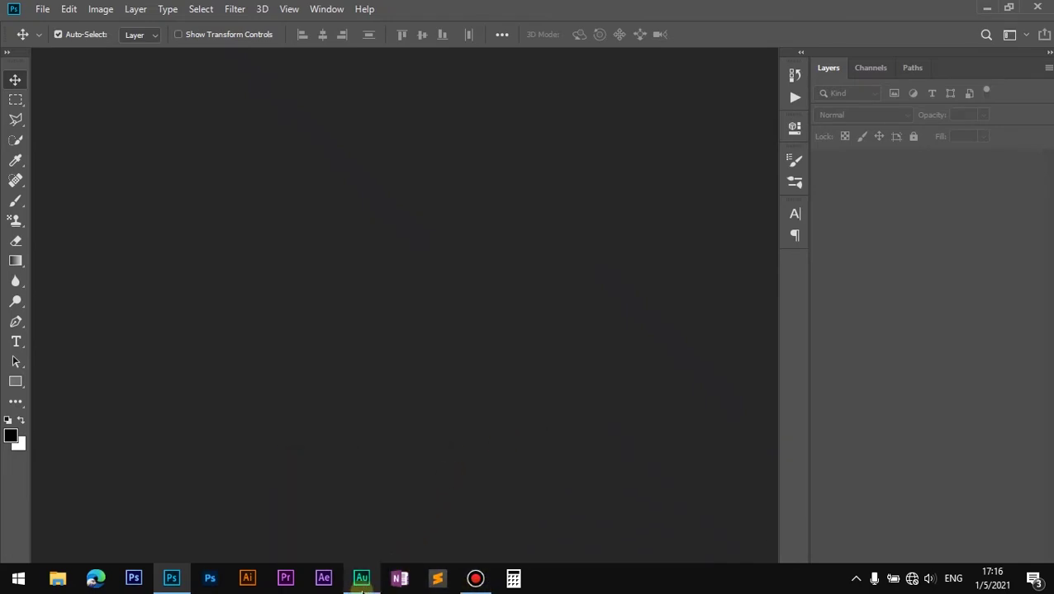
click(363, 580)
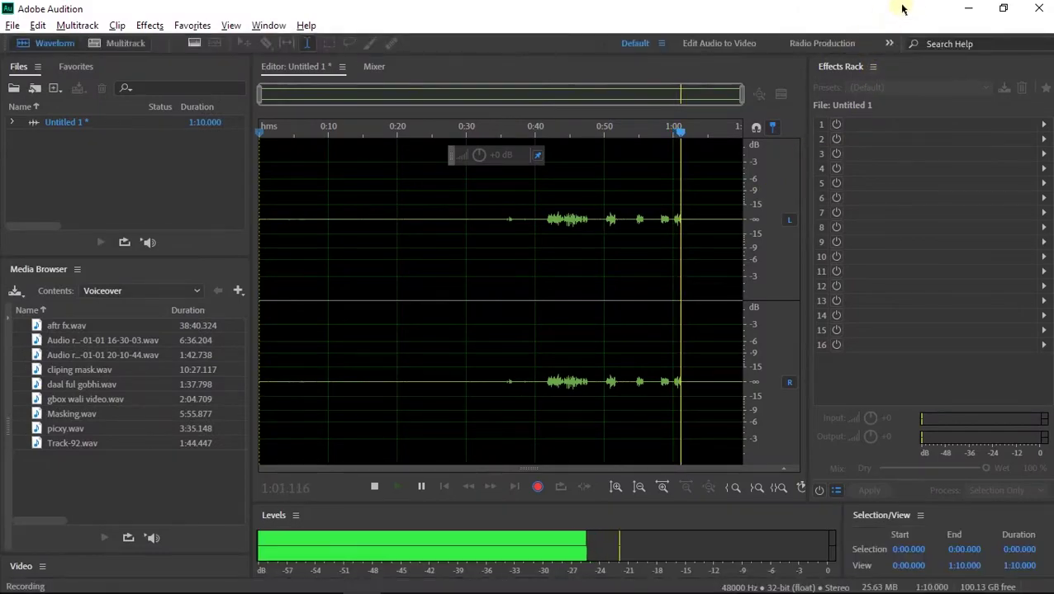
Minimise the Audition window and bring Photoshop back to the front
click(965, 8)
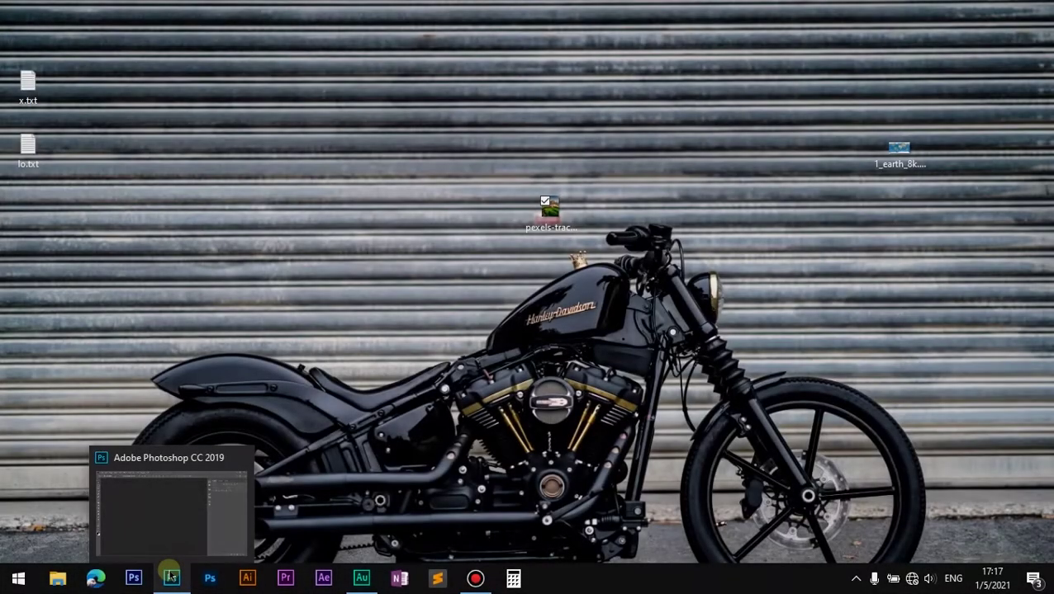
click(170, 577)
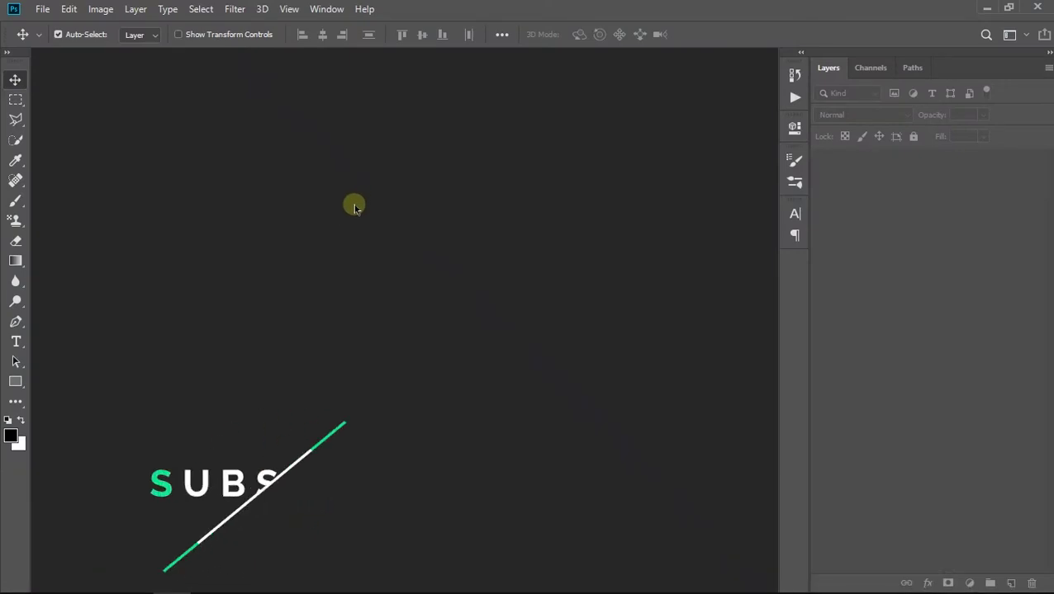
Create a new 2560 × 2560 px, 300 ppi document with a white background
click(42, 9)
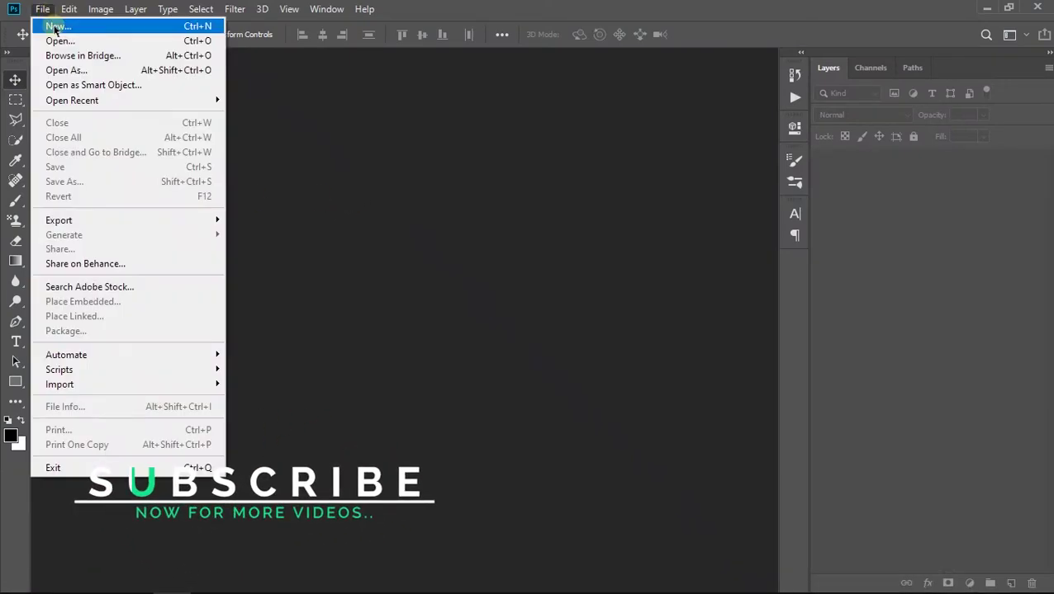
click(57, 21)
drag(430, 94, 401, 103)
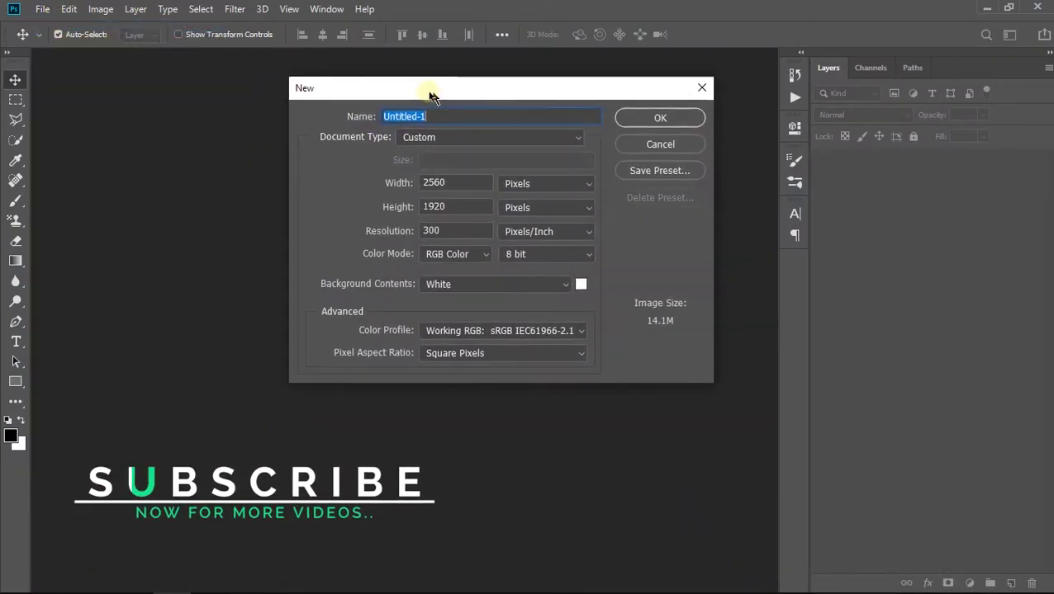
double_click(452, 213)
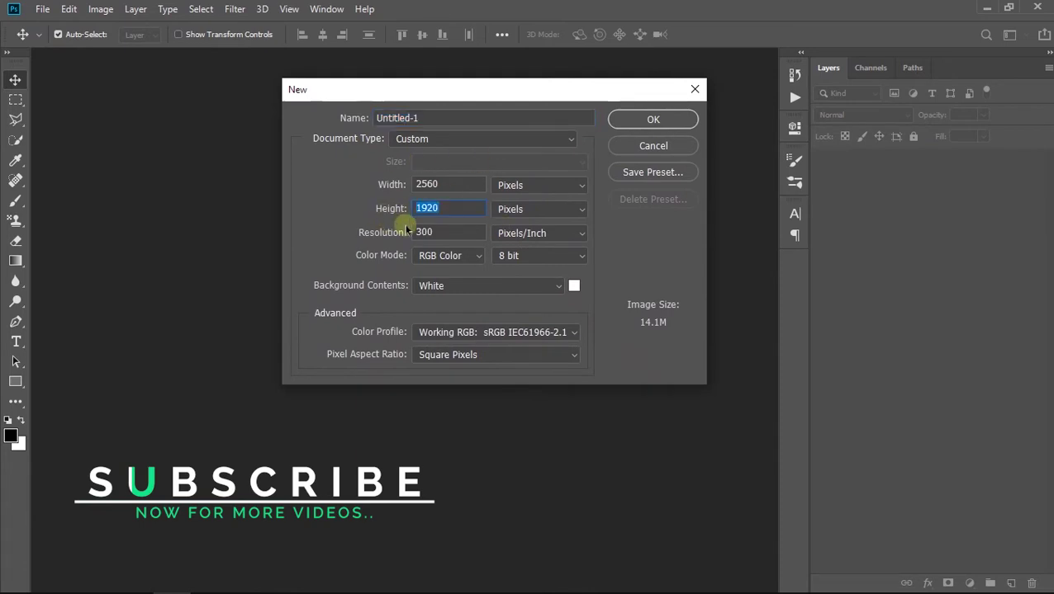
text(2)
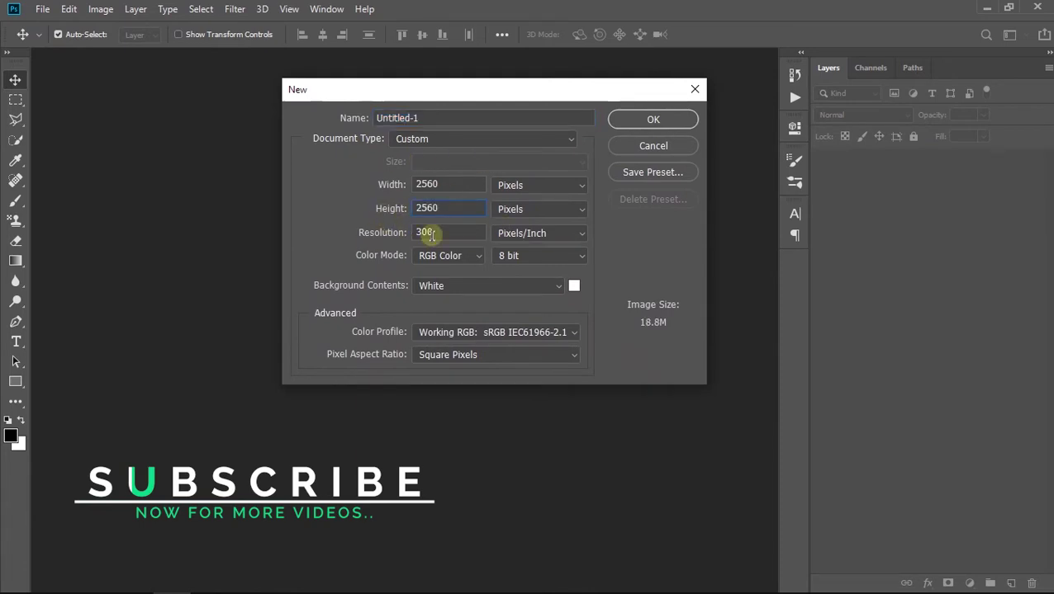
key(Tab)
text(150)
key(Return)
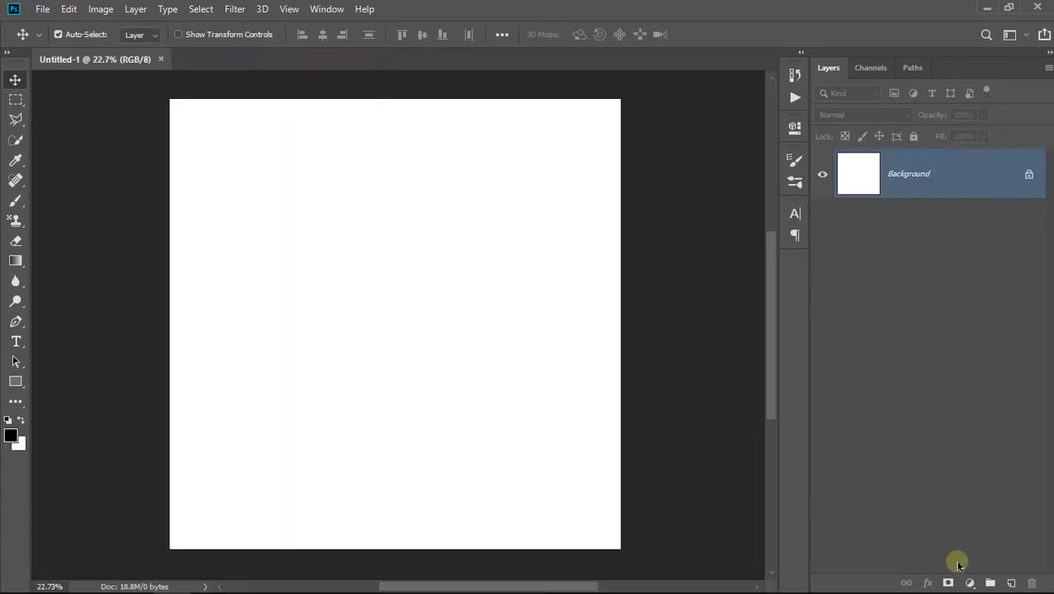
Add a Gradient fill layer and set its right stop to pale mint #d8ffd0
click(969, 584)
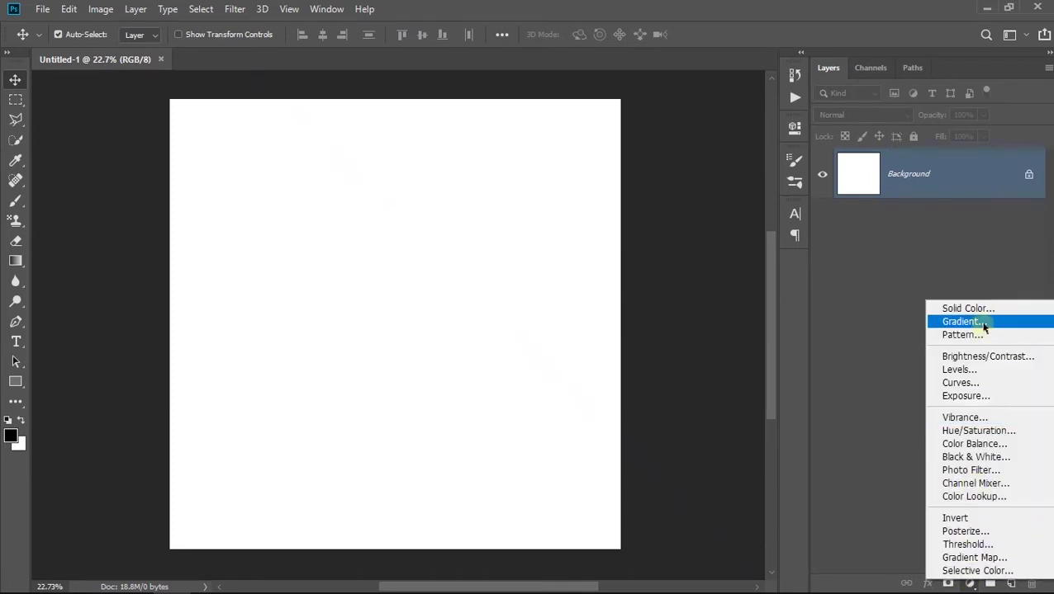
click(962, 321)
click(705, 154)
click(692, 134)
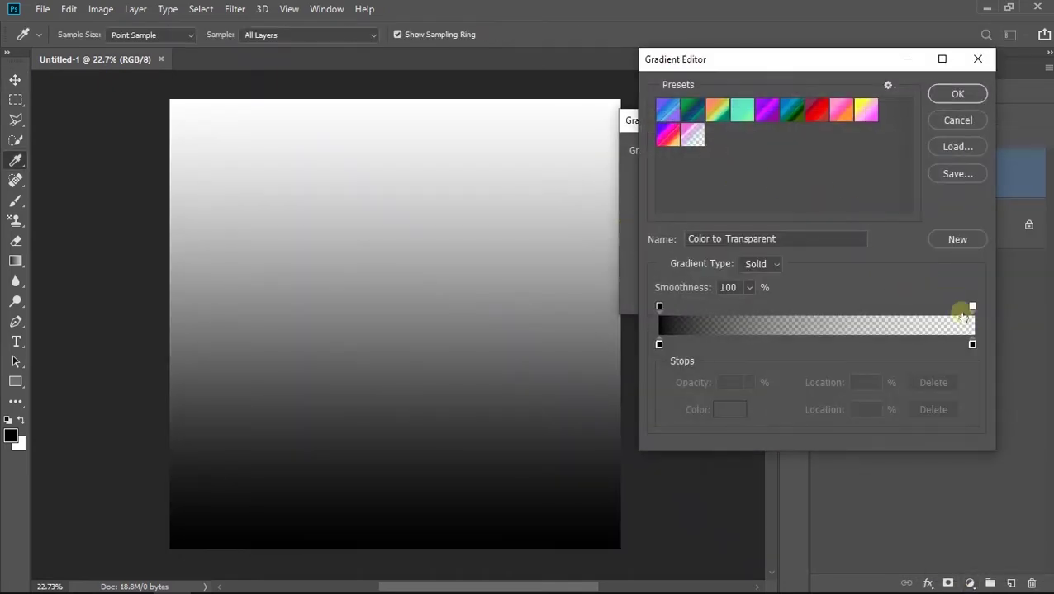
double_click(972, 345)
drag(783, 217, 782, 257)
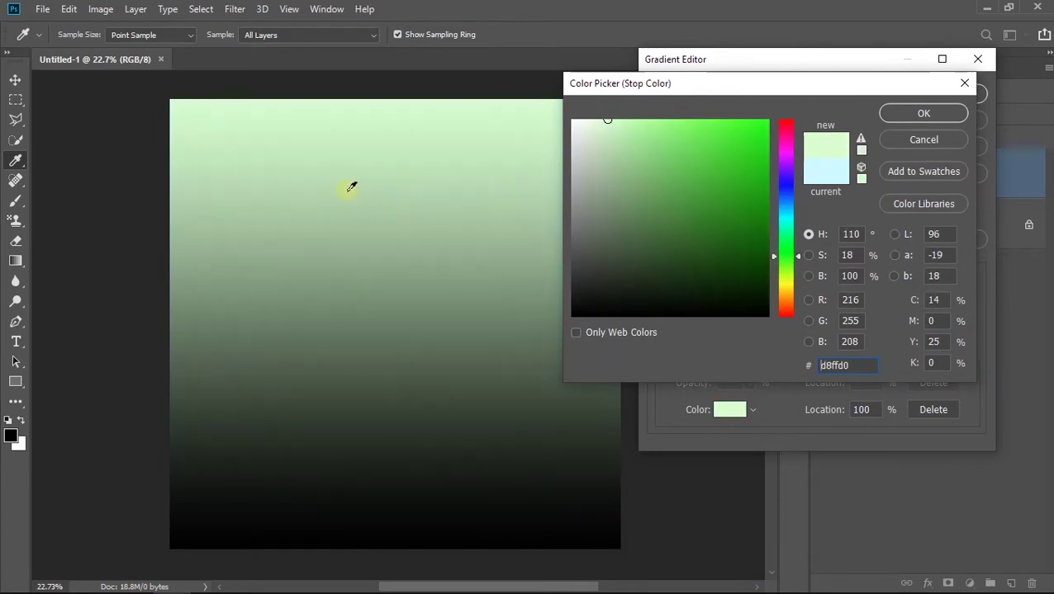
click(923, 111)
Set the gradient's left stop to teal #6dbebd and create the fill layer
double_click(658, 341)
drag(785, 233, 785, 218)
click(635, 160)
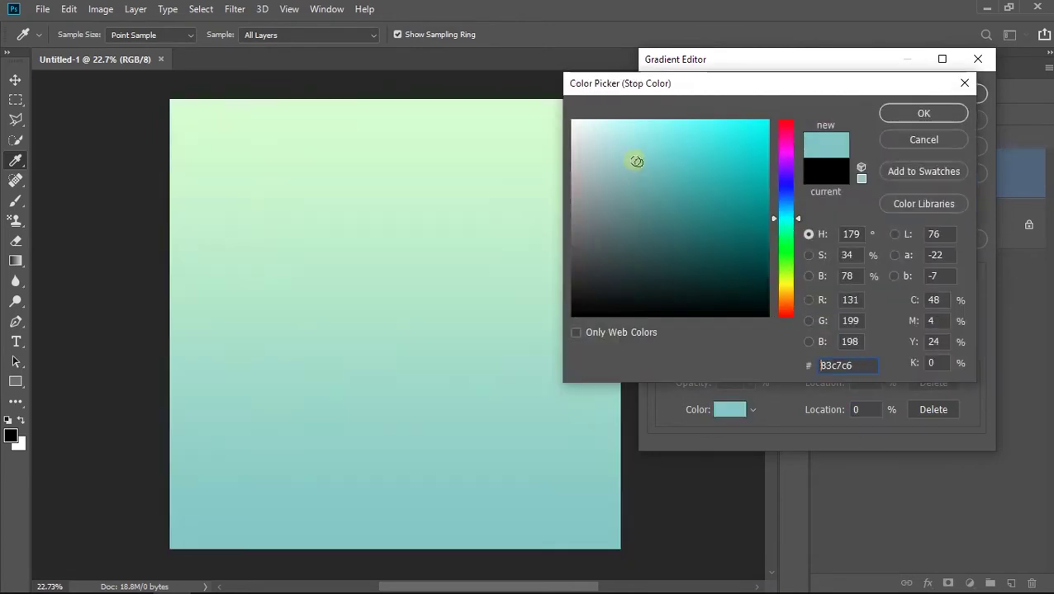
mouse_move(650, 153)
mouse_down()
mouse_move(635, 160)
mouse_move(640, 176)
mouse_move(661, 162)
mouse_move(665, 172)
mouse_up()
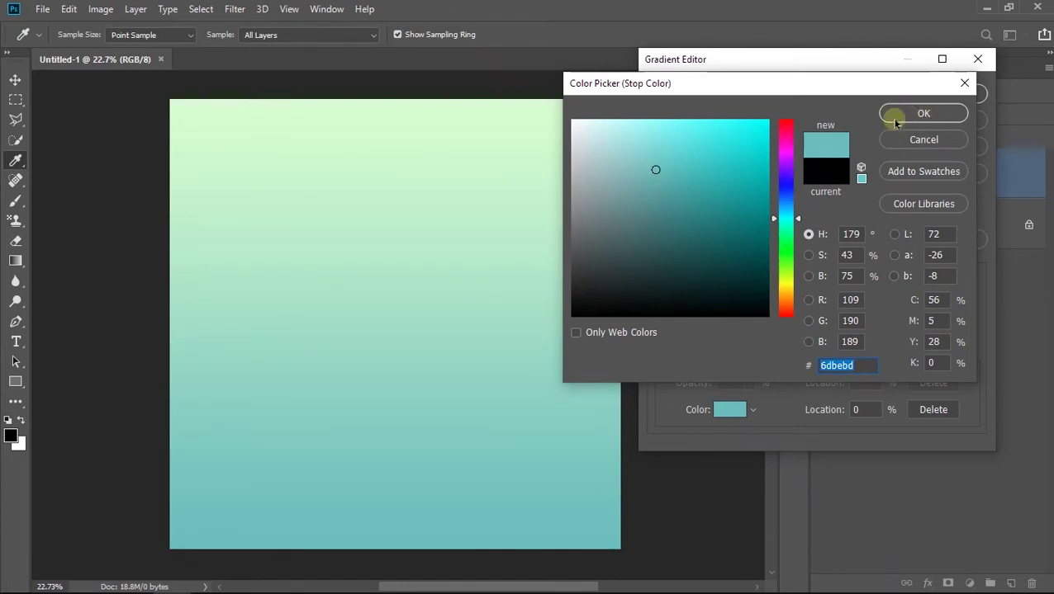
click(900, 115)
click(948, 96)
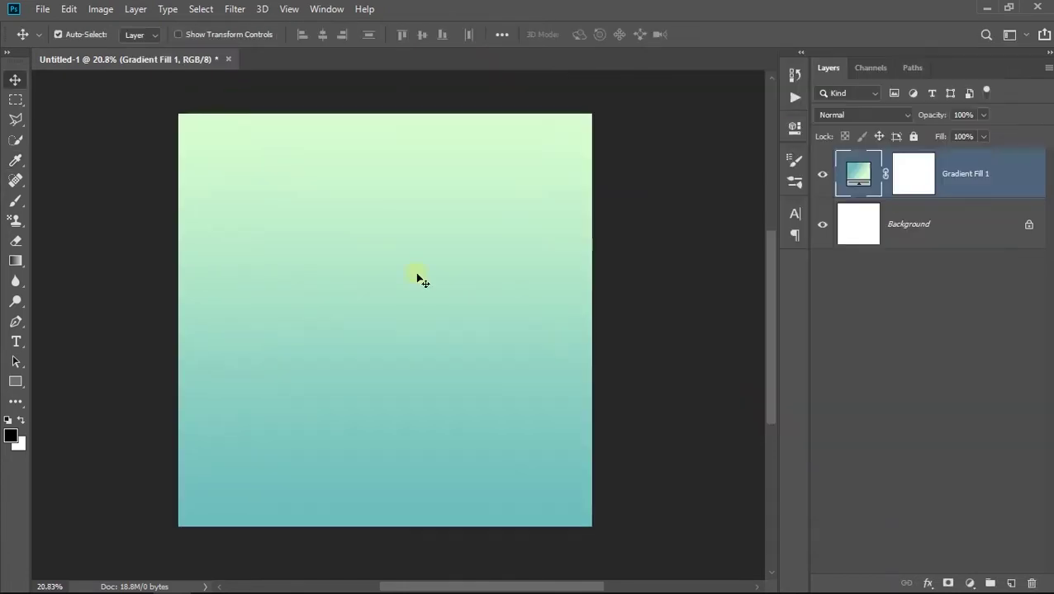
click(16, 380)
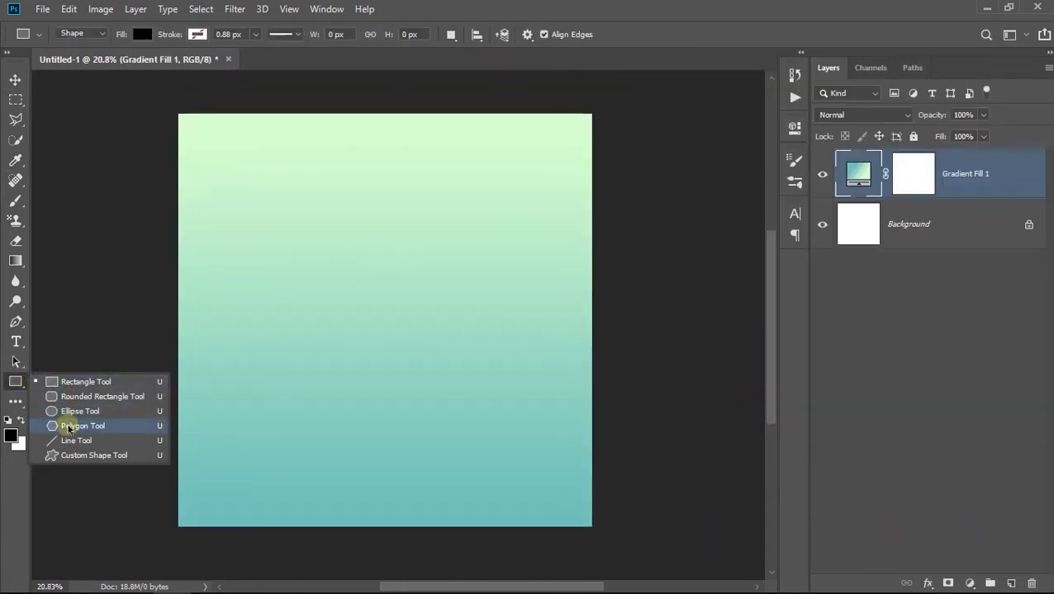
Draw a circle with the Ellipse tool and move it to the upper middle of the canvas
click(81, 411)
drag(280, 206, 531, 487)
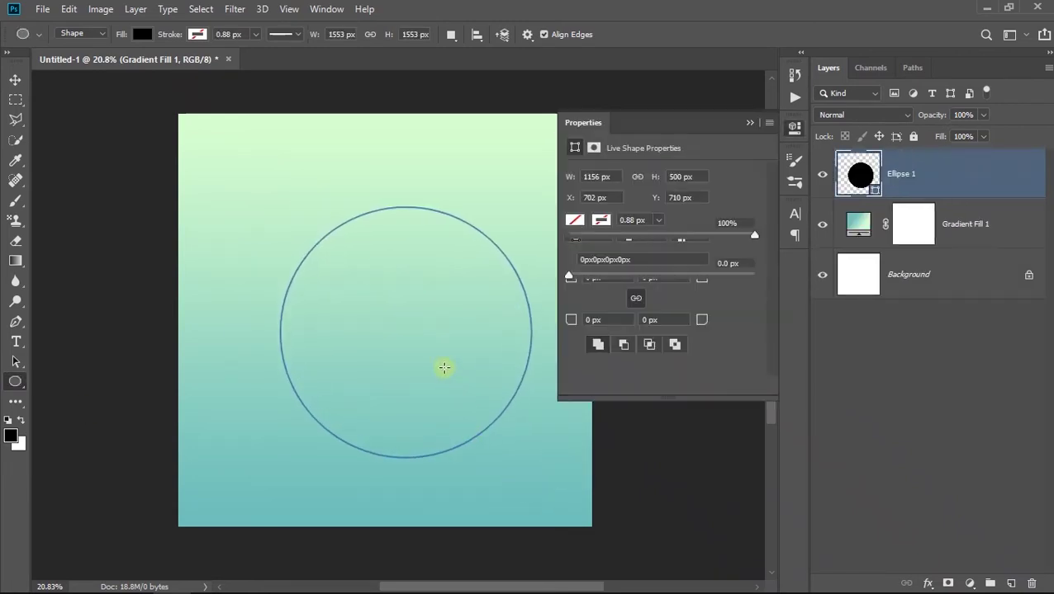
click(748, 123)
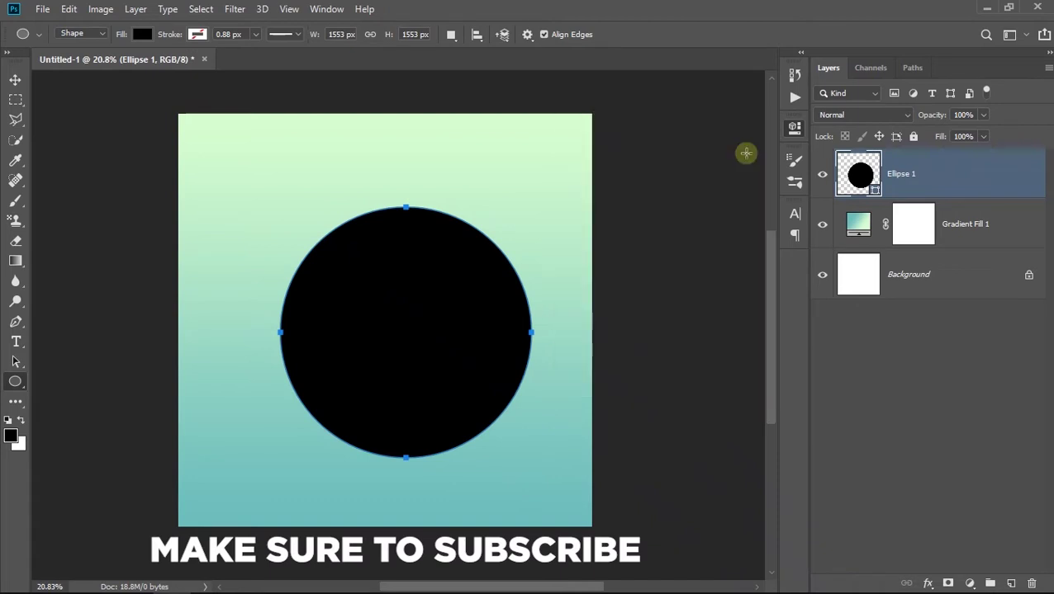
key(v)
drag(427, 357, 408, 310)
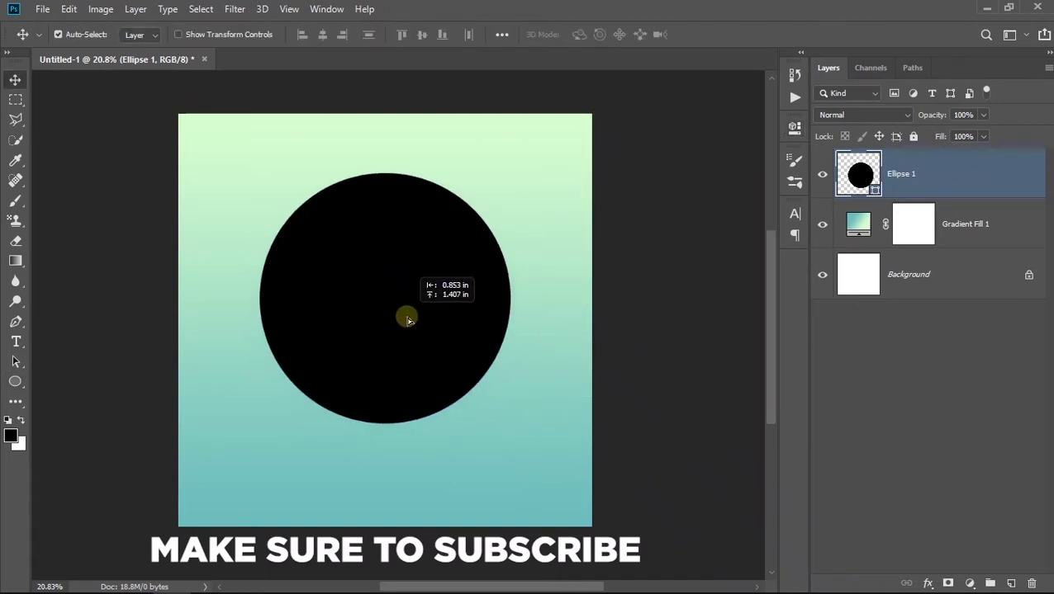
drag(408, 310, 400, 302)
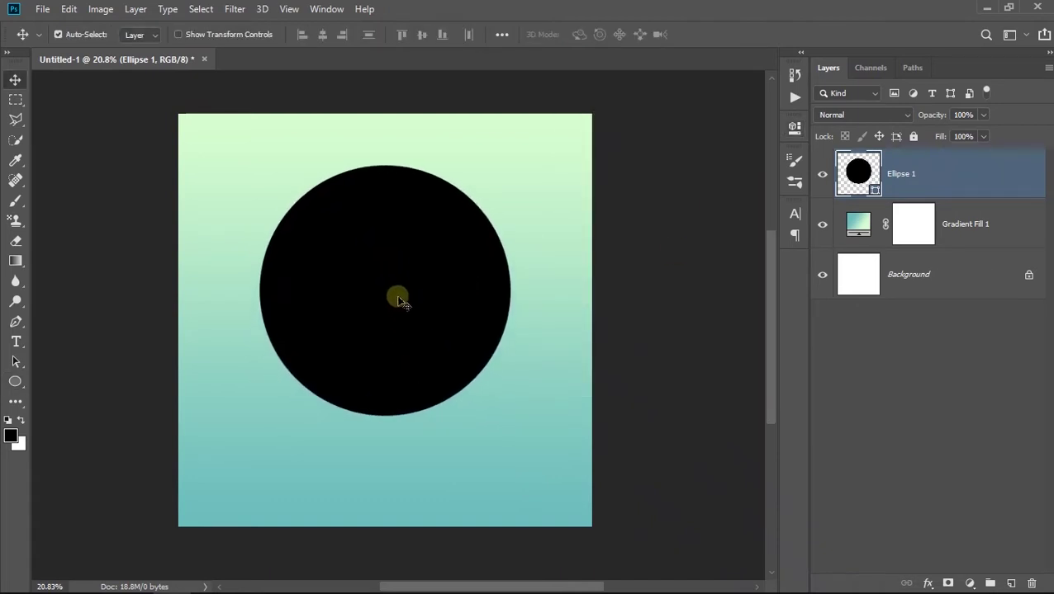
Set the circle's fill colour to white
scroll(411, 297, up, 2)
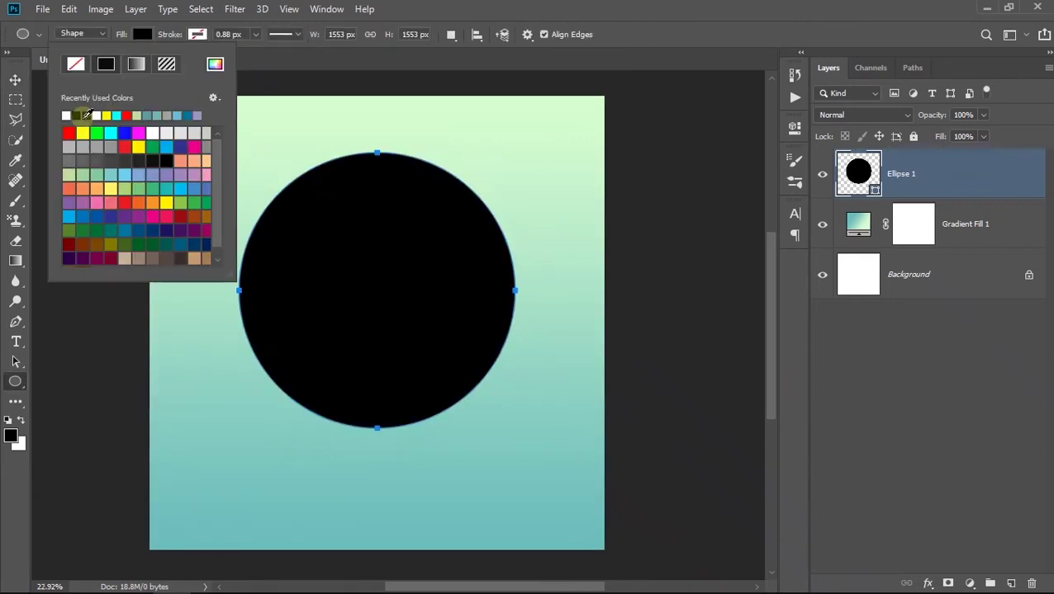
click(66, 114)
click(669, 13)
key(v)
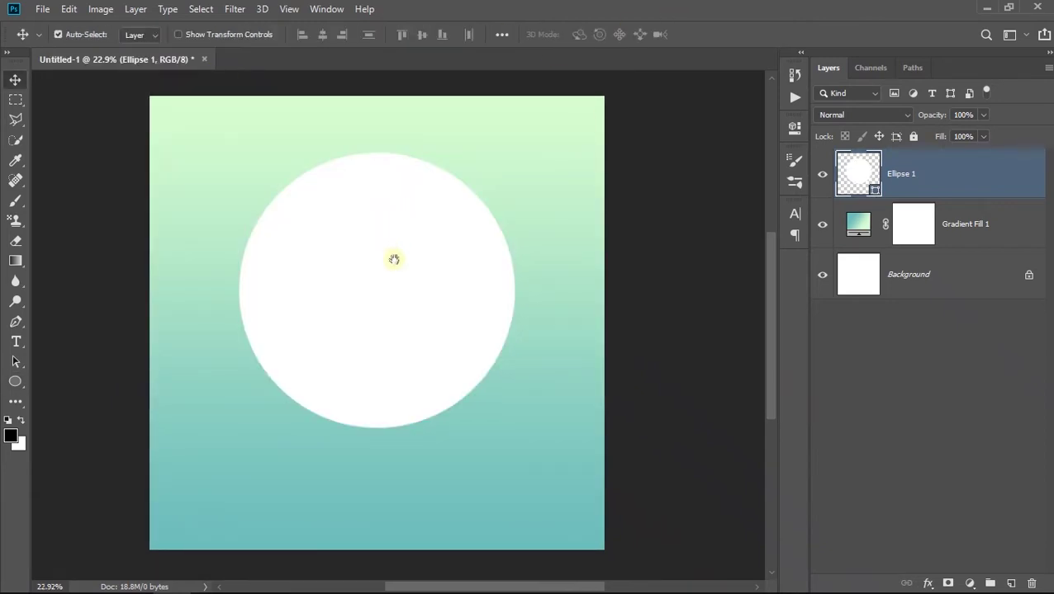
scroll(393, 288, down, 1)
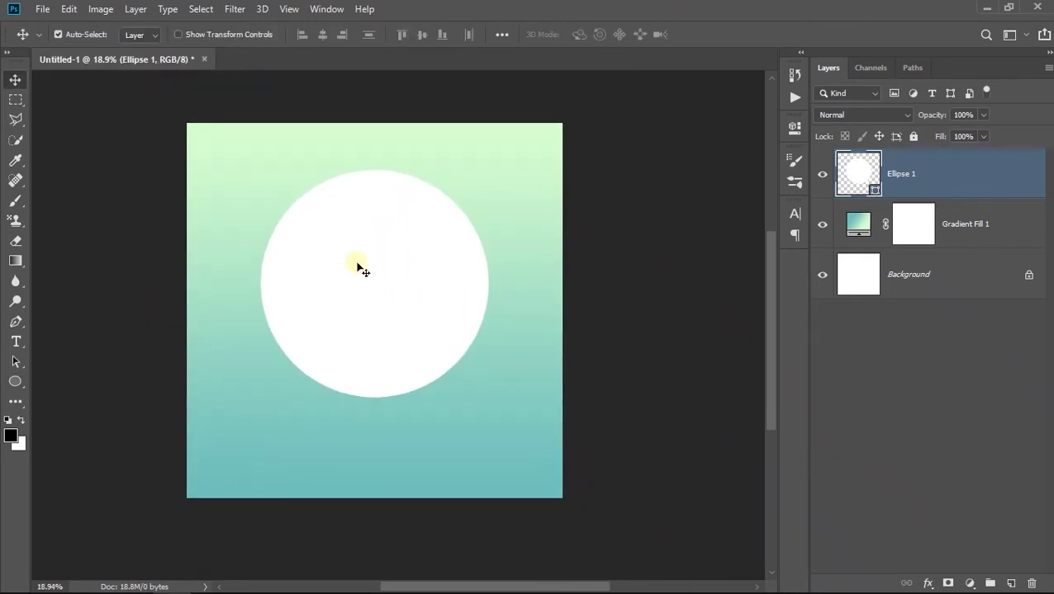
Delete the white Background layer and select the Ellipse 1 layer
click(978, 235)
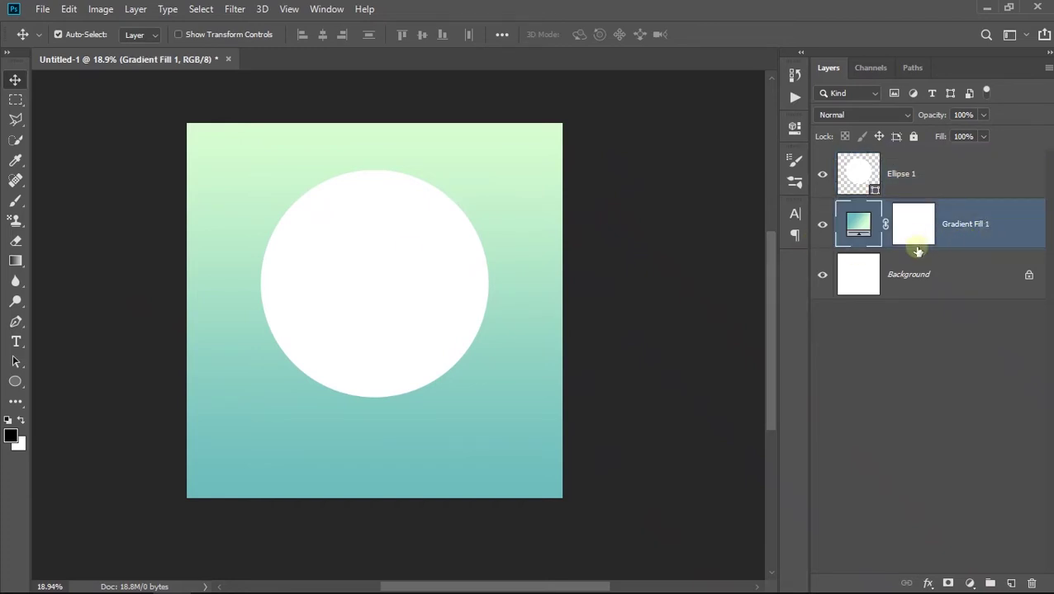
click(956, 282)
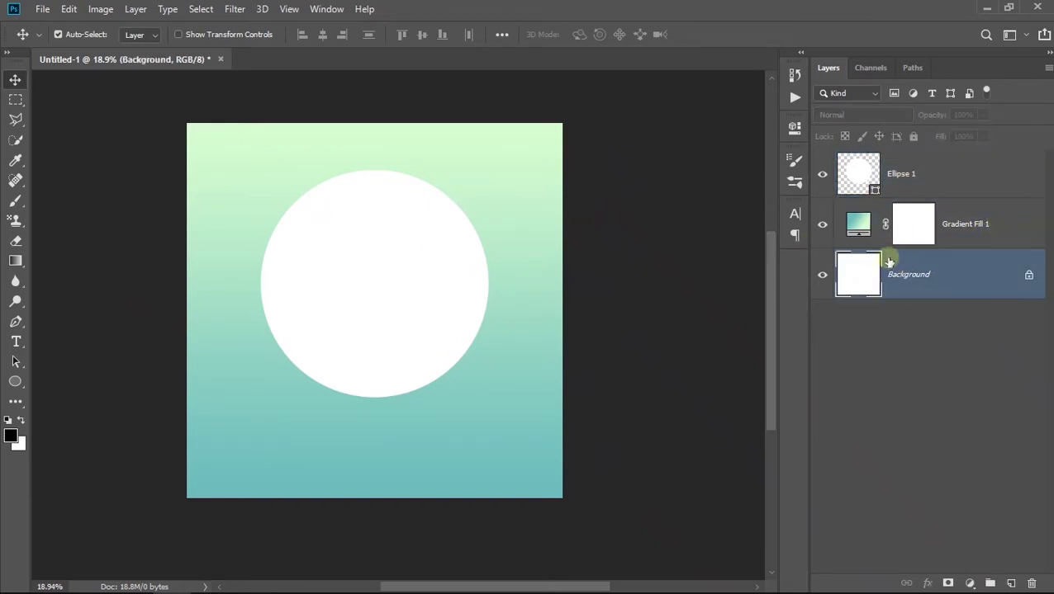
mouse_move(987, 274)
mouse_down()
mouse_move(1045, 582)
mouse_move(1030, 584)
mouse_up()
click(951, 180)
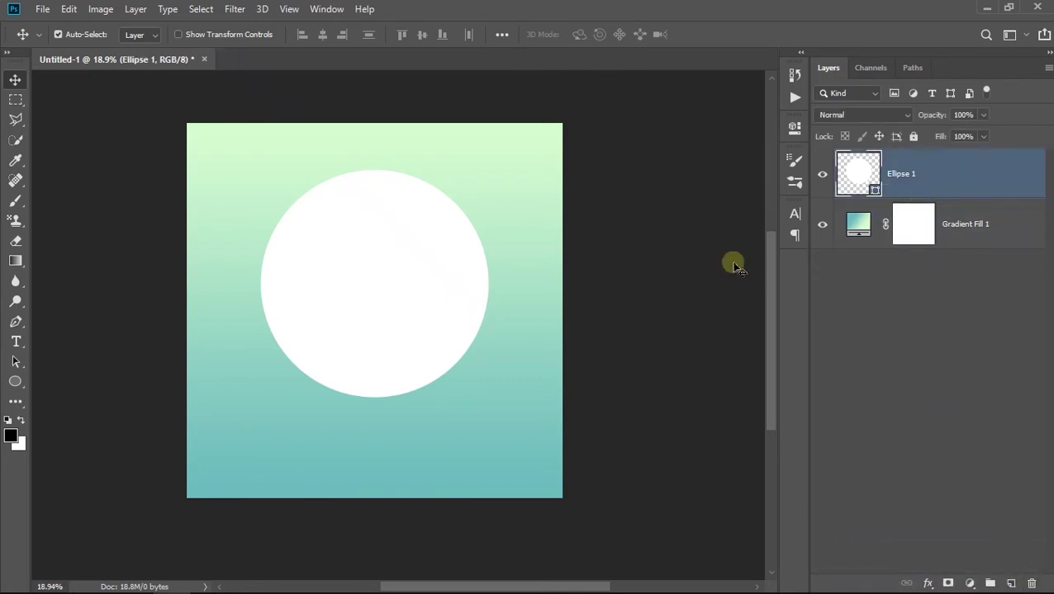
Drag the earth image from the desktop onto the canvas as a new layer
scroll(435, 261, down, 2)
scroll(426, 269, down, 2)
drag(898, 162, 718, 189)
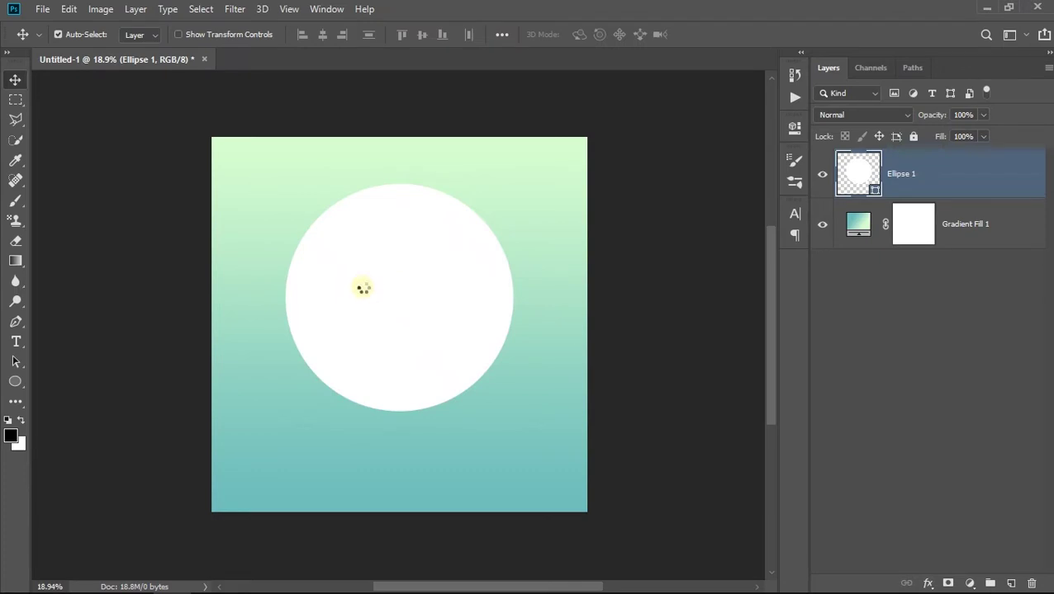
drag(363, 285, 362, 286)
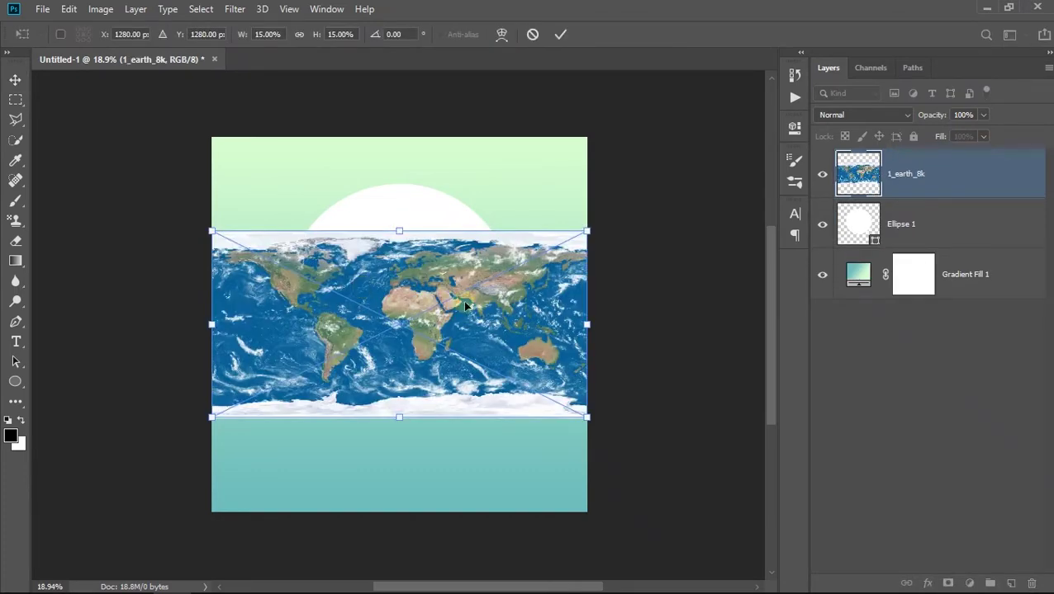
Shift the placed 1_earth_8k map slightly right and commit its size and position
scroll(471, 314, down, 1)
drag(494, 337, 504, 337)
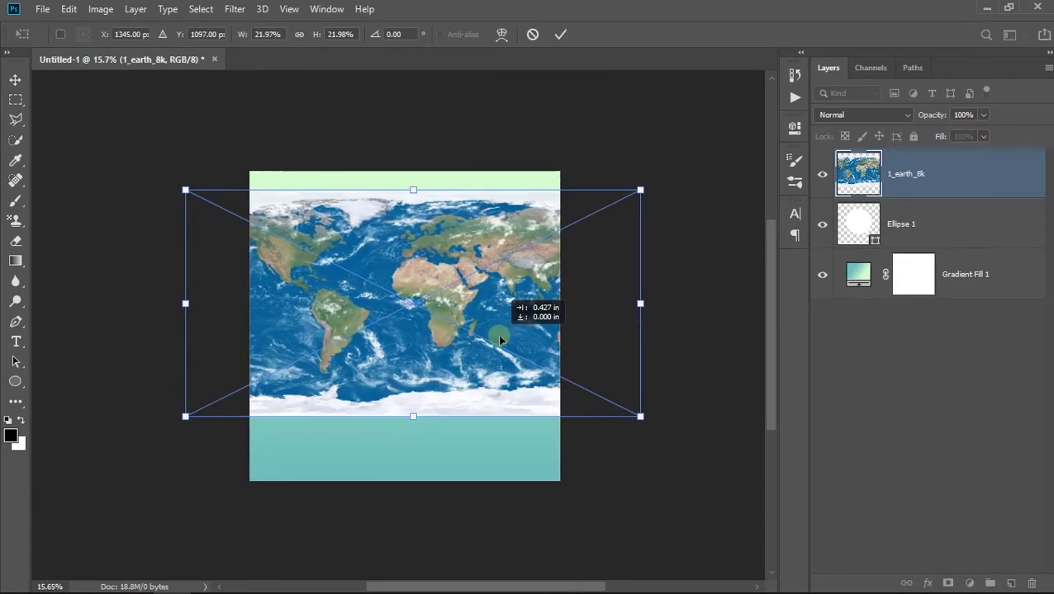
scroll(429, 298, up, 1)
scroll(428, 297, up, 1)
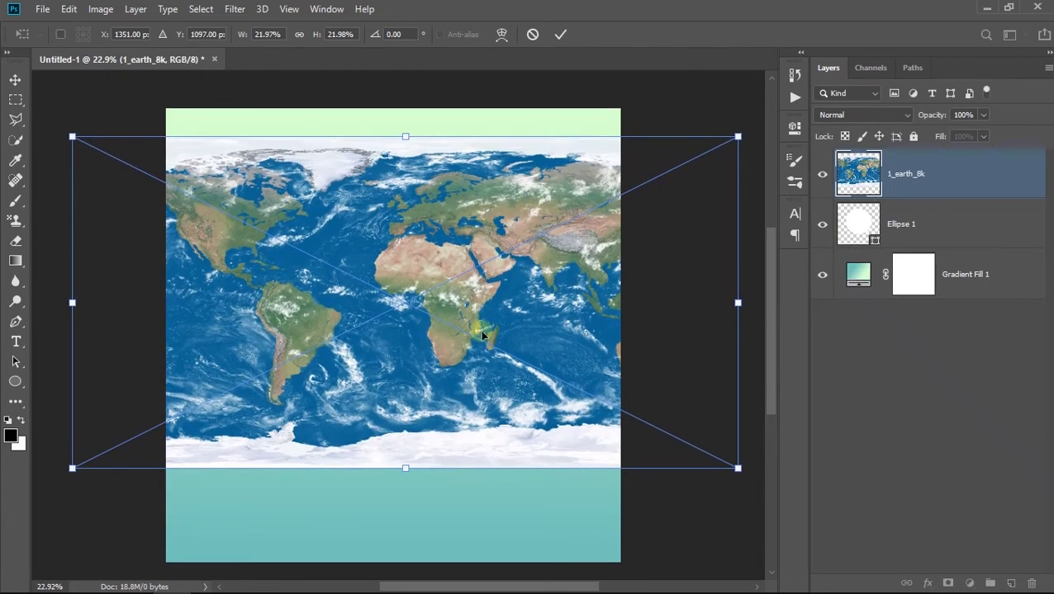
click(561, 35)
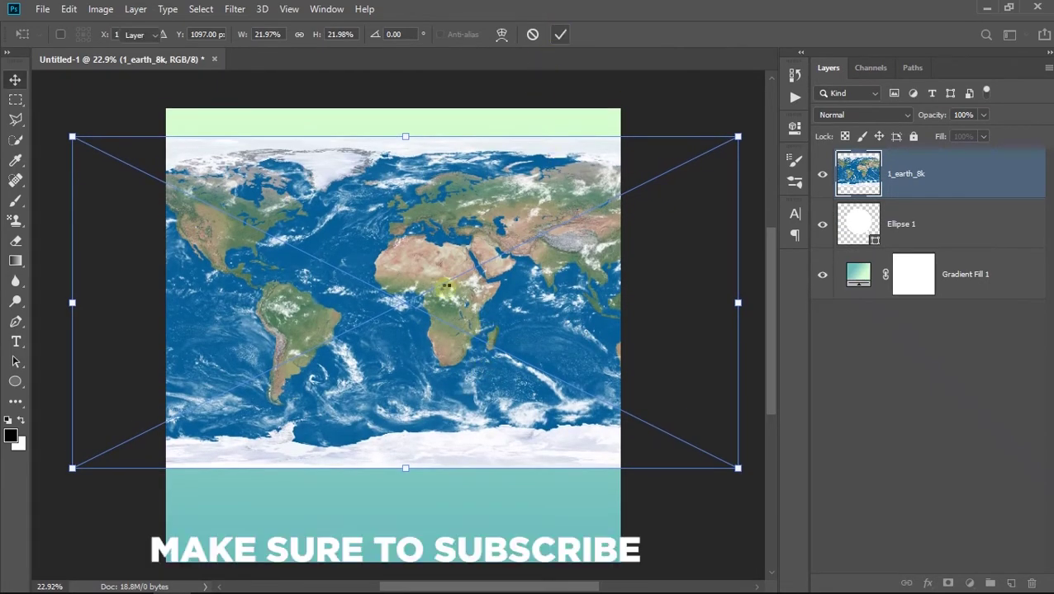
key(Return)
scroll(453, 285, down, 1)
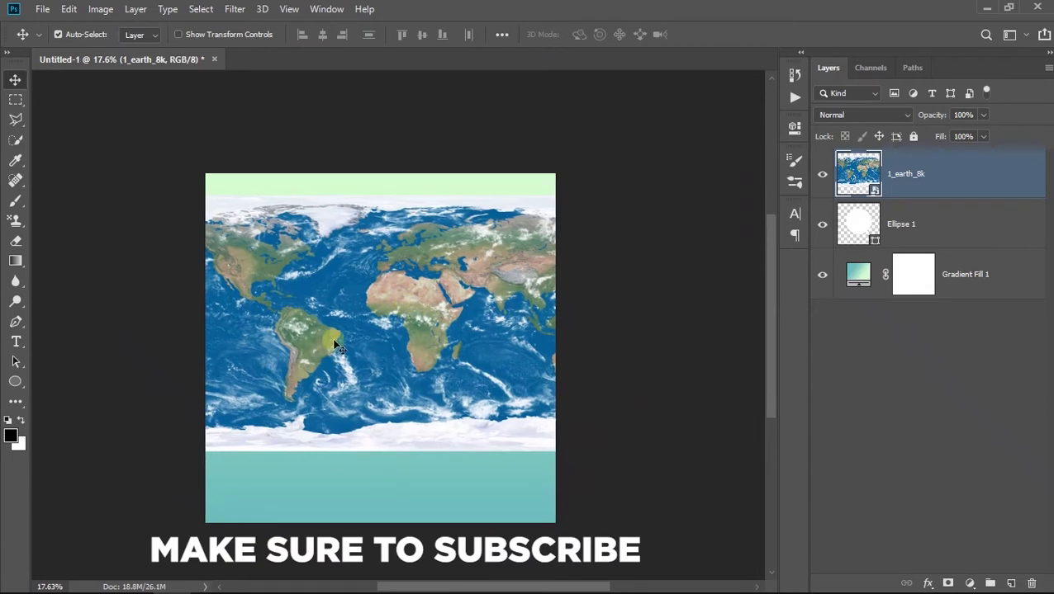
scroll(336, 341, up, 2)
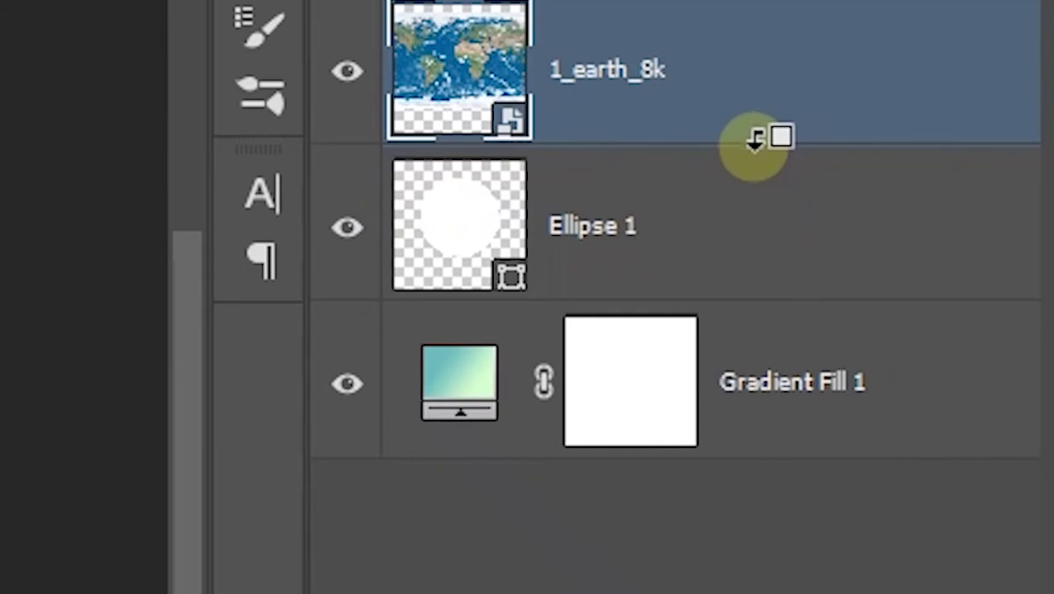
Clip the 1_earth_8k map to the Ellipse 1 circle, then scale and reposition it inside
alt+click(753, 139)
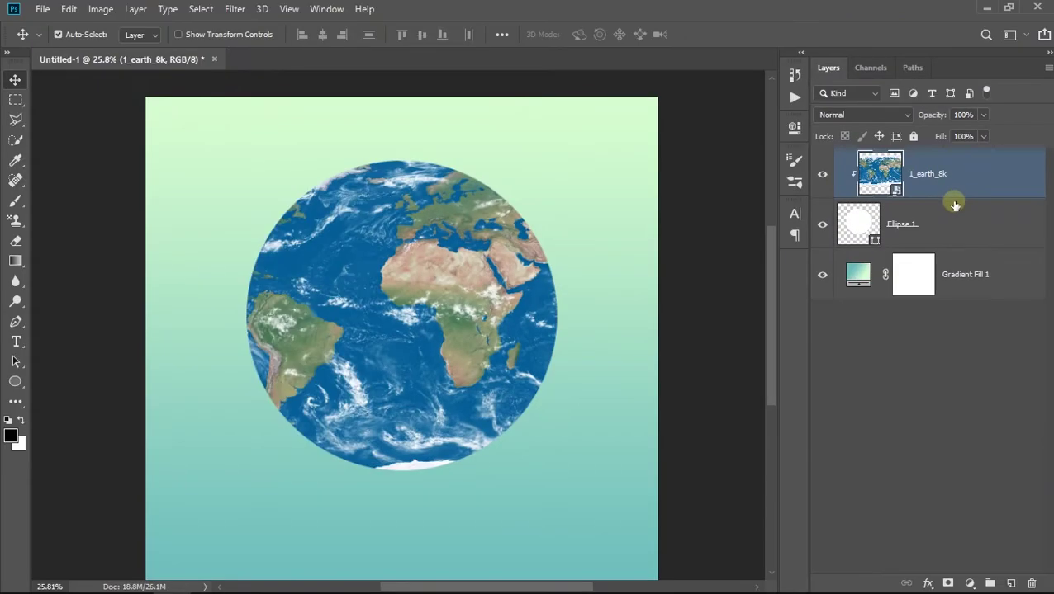
mouse_move(428, 273)
mouse_down()
mouse_move(464, 311)
mouse_move(389, 304)
mouse_move(405, 288)
mouse_up()
key(ctrl+t)
drag(451, 501, 449, 478)
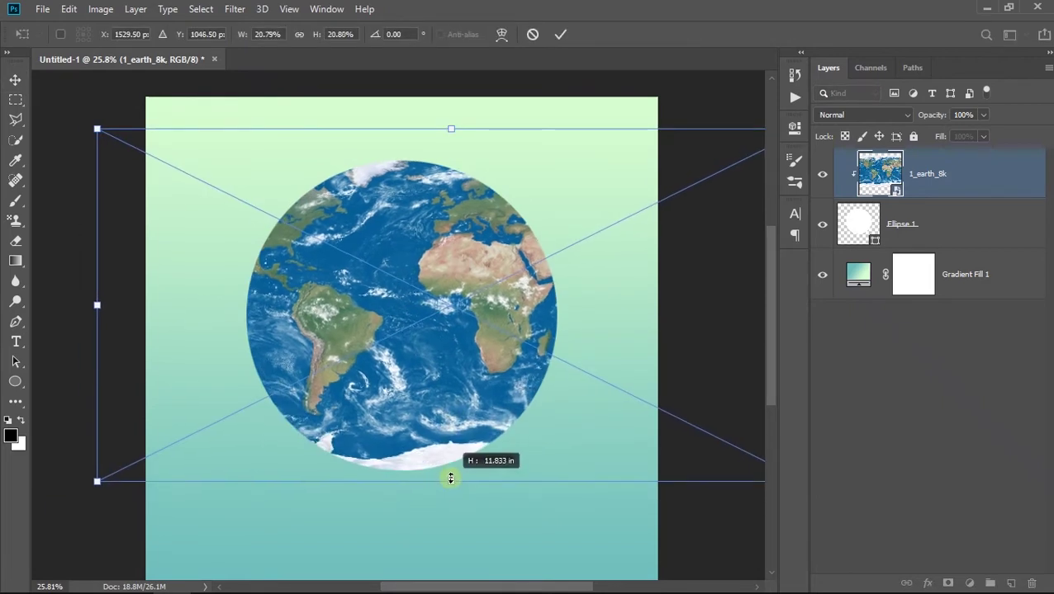
drag(501, 308, 475, 340)
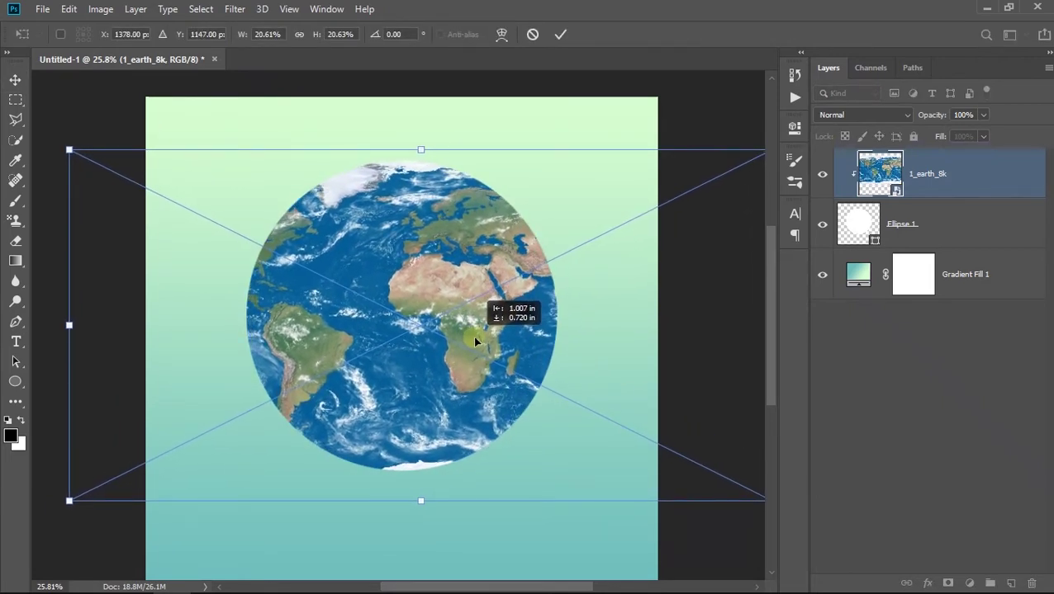
drag(476, 341, 484, 343)
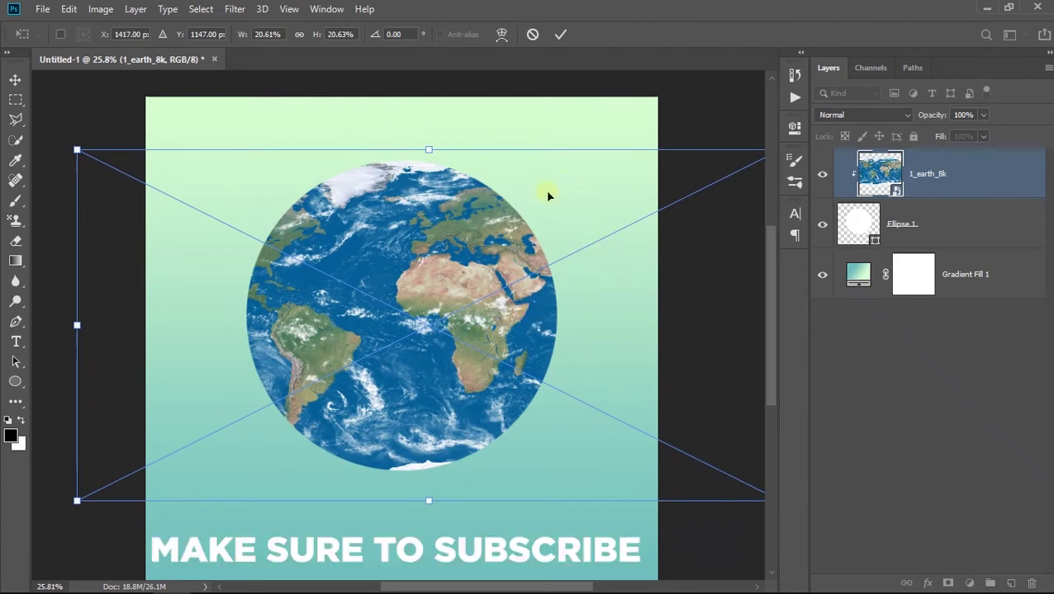
click(559, 34)
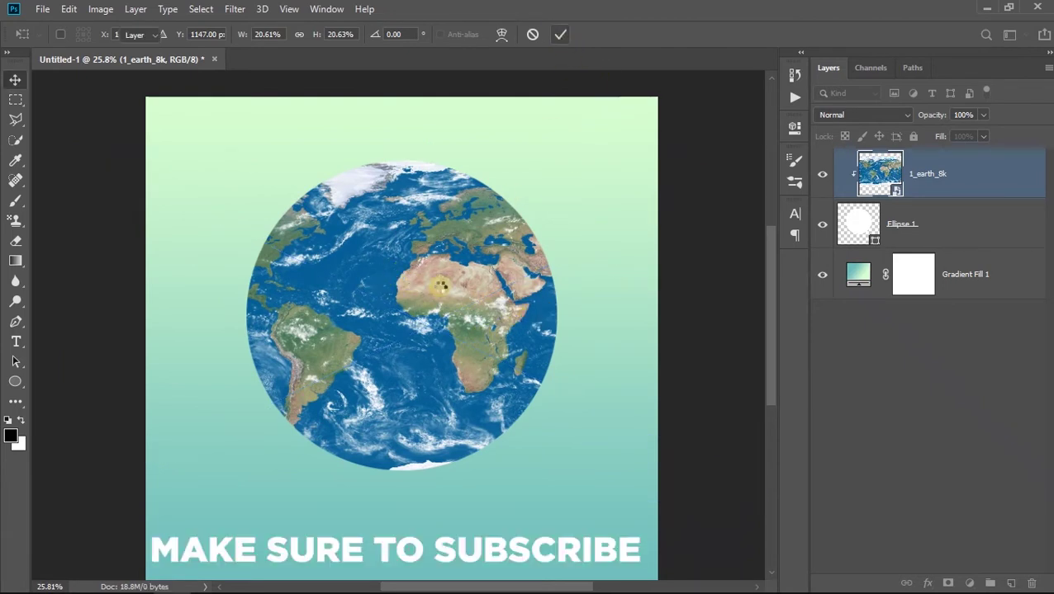
scroll(446, 293, up, 1)
scroll(463, 301, down, 1)
scroll(429, 322, down, 1)
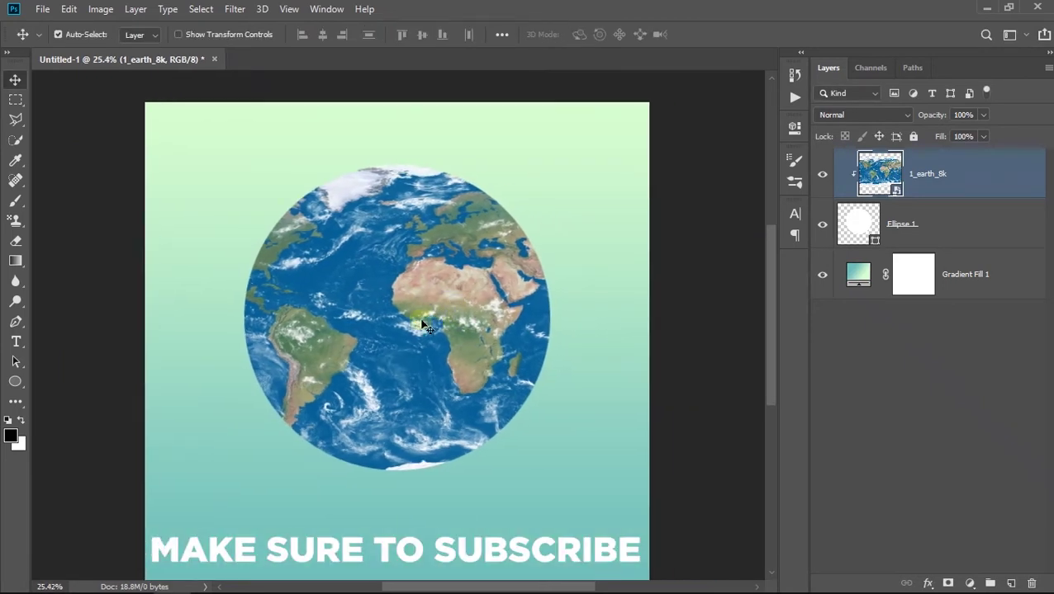
scroll(423, 326, up, 1)
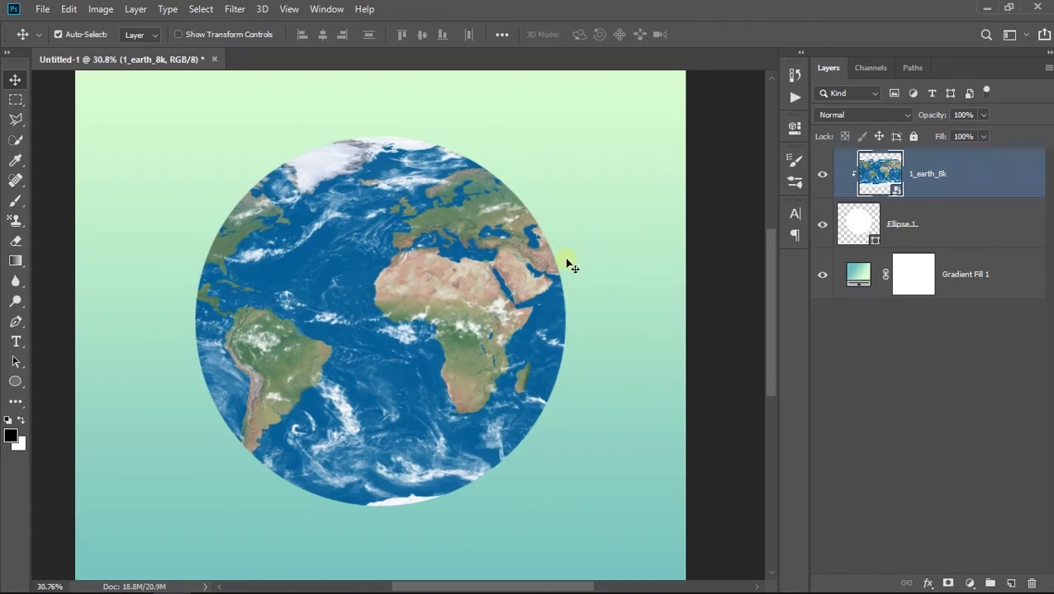
click(973, 583)
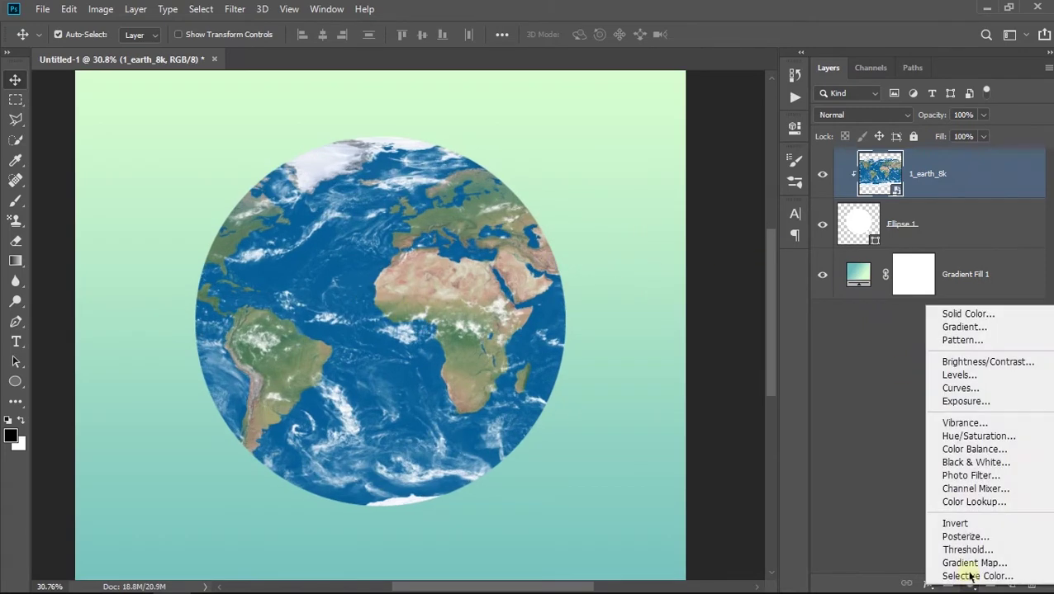
Add a Curves adjustment with the RGB midpoint dragged down and right to darken midtones
click(985, 392)
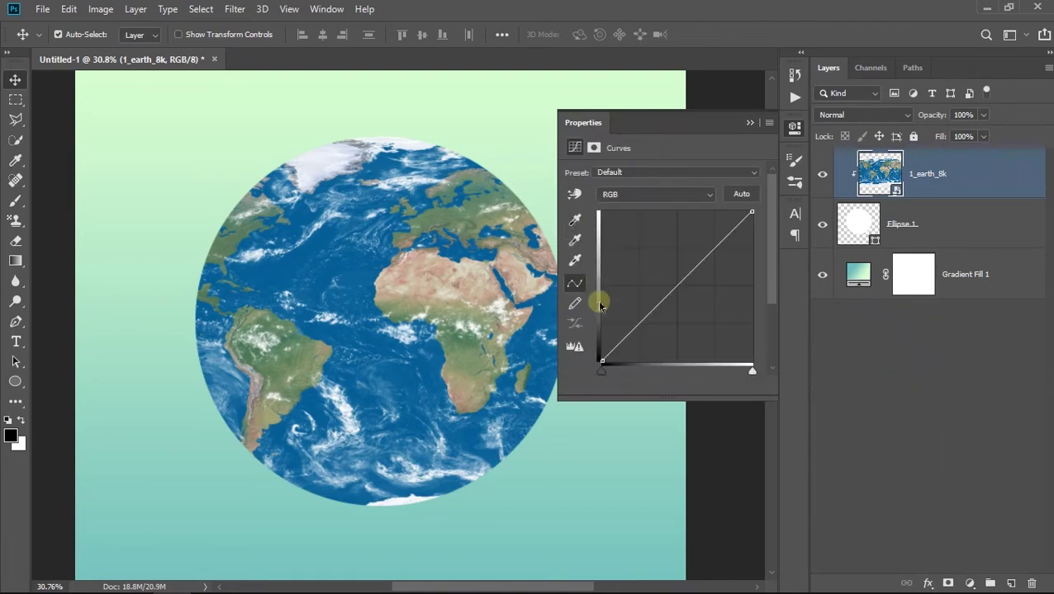
drag(672, 295, 691, 295)
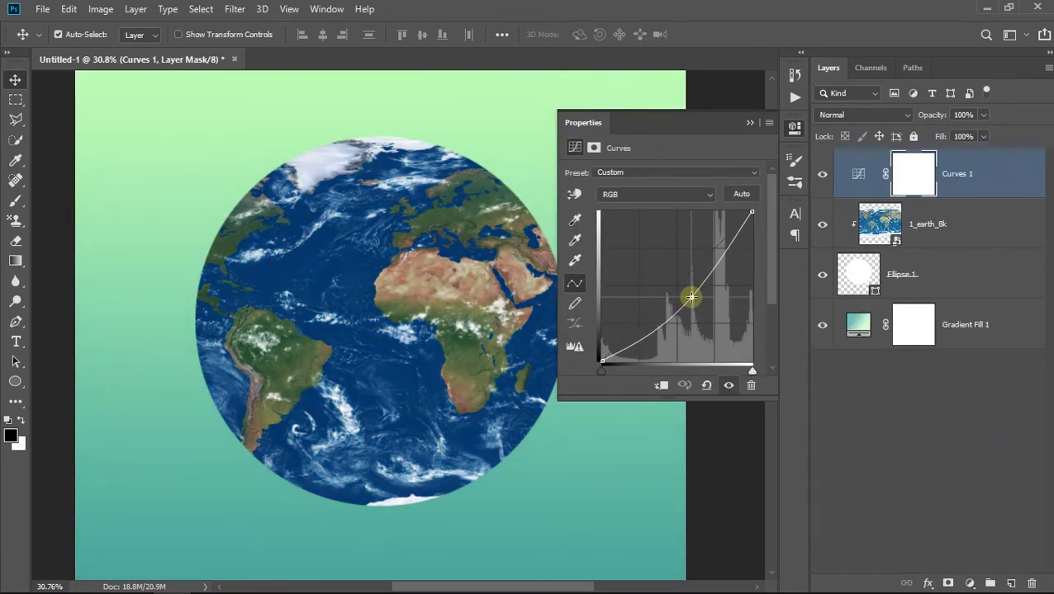
drag(691, 295, 688, 298)
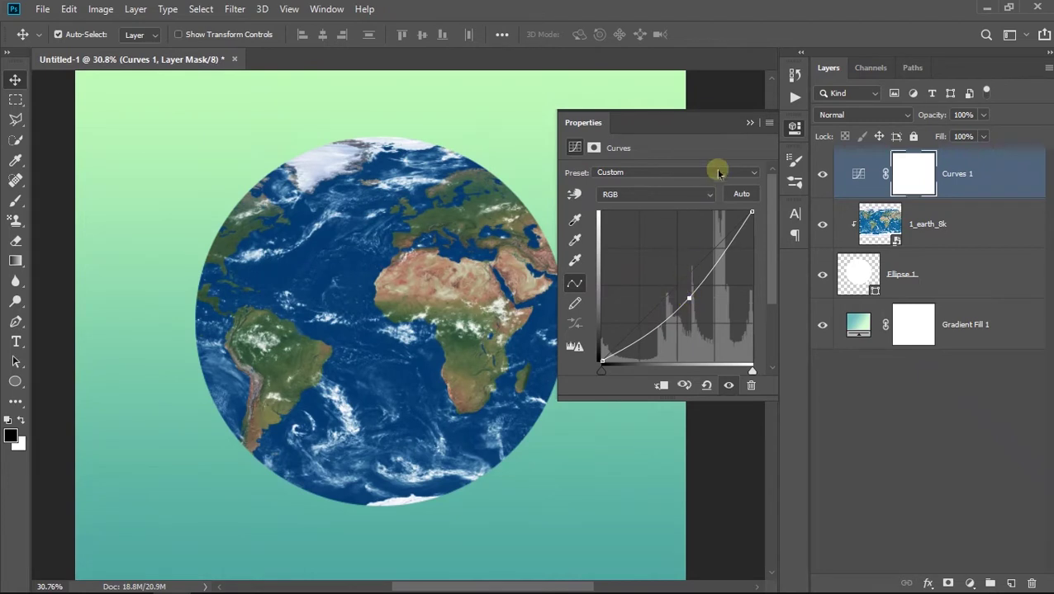
click(750, 123)
click(969, 583)
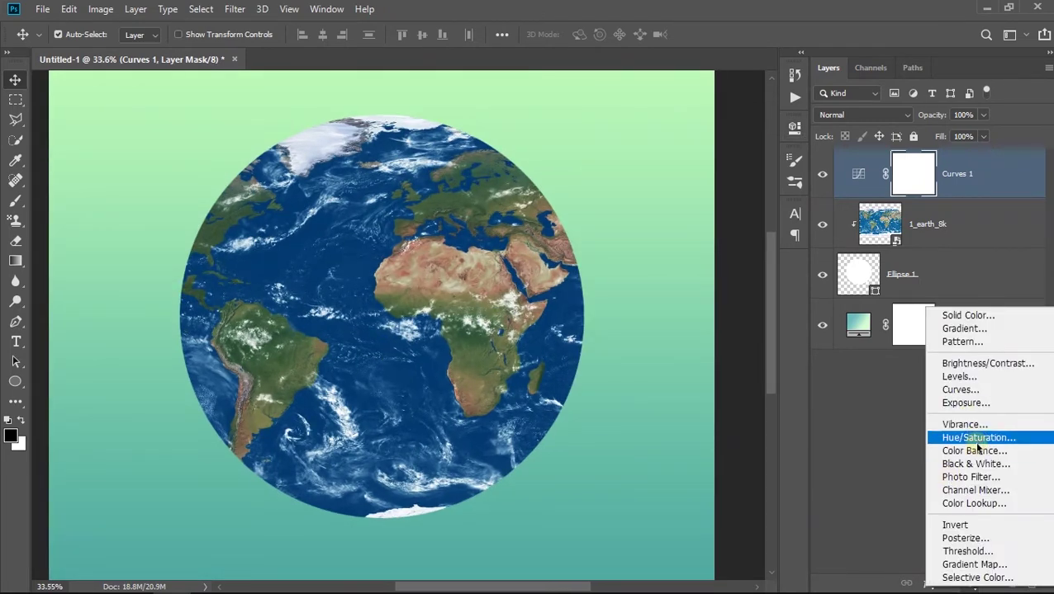
Add a Vibrance adjustment at +18 and clip Curves 1 and Vibrance 1 to the earth map
click(978, 425)
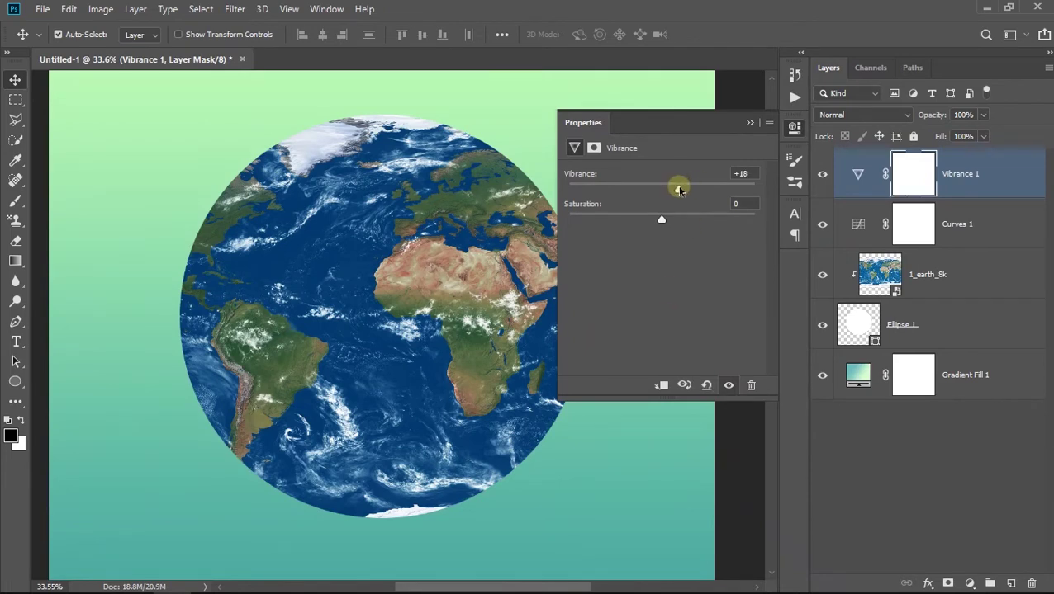
click(750, 123)
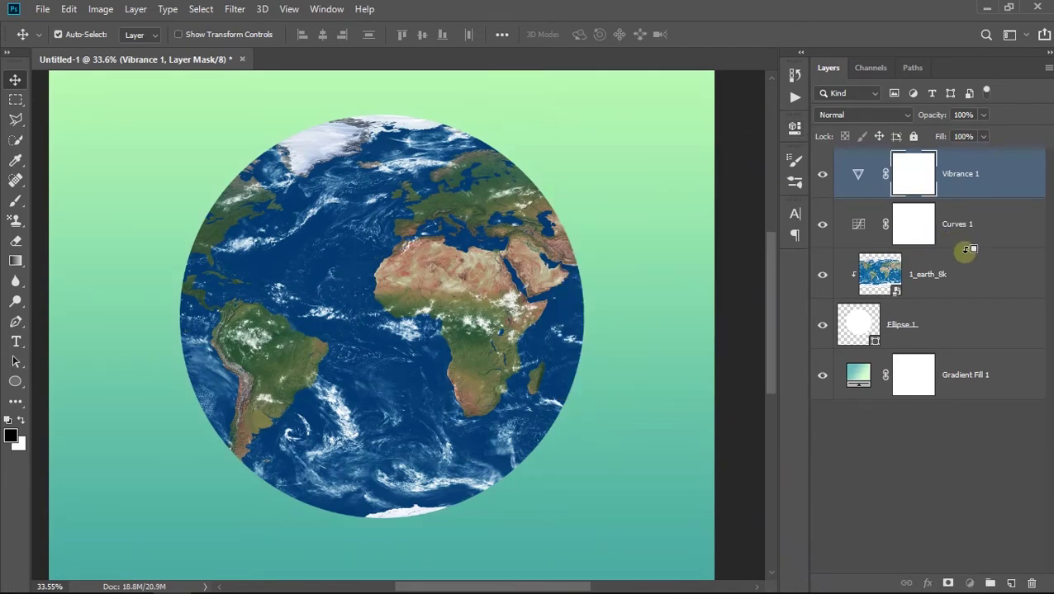
alt+click(968, 249)
alt+click(968, 192)
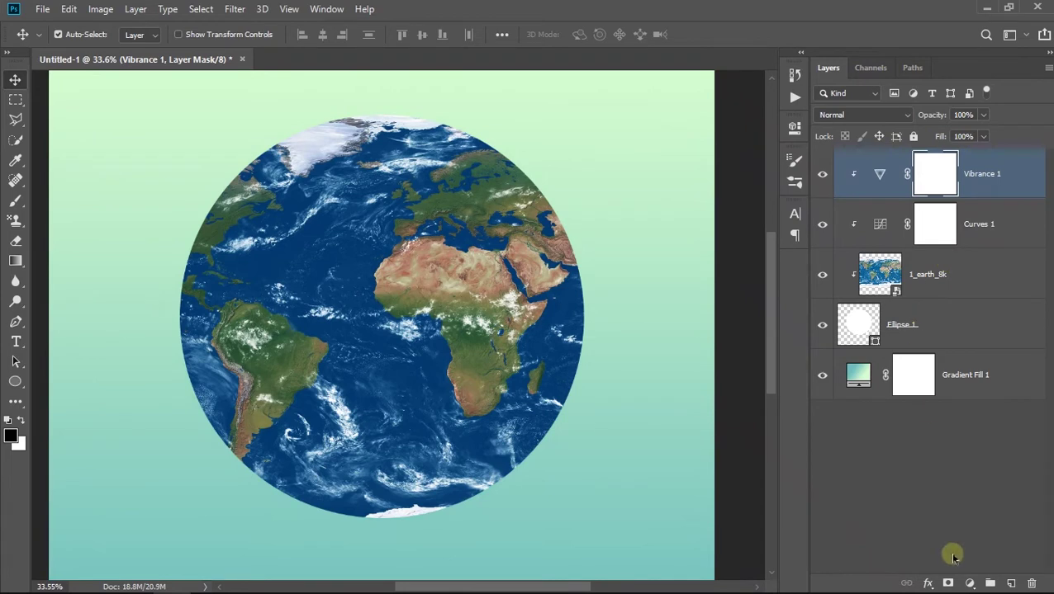
click(969, 583)
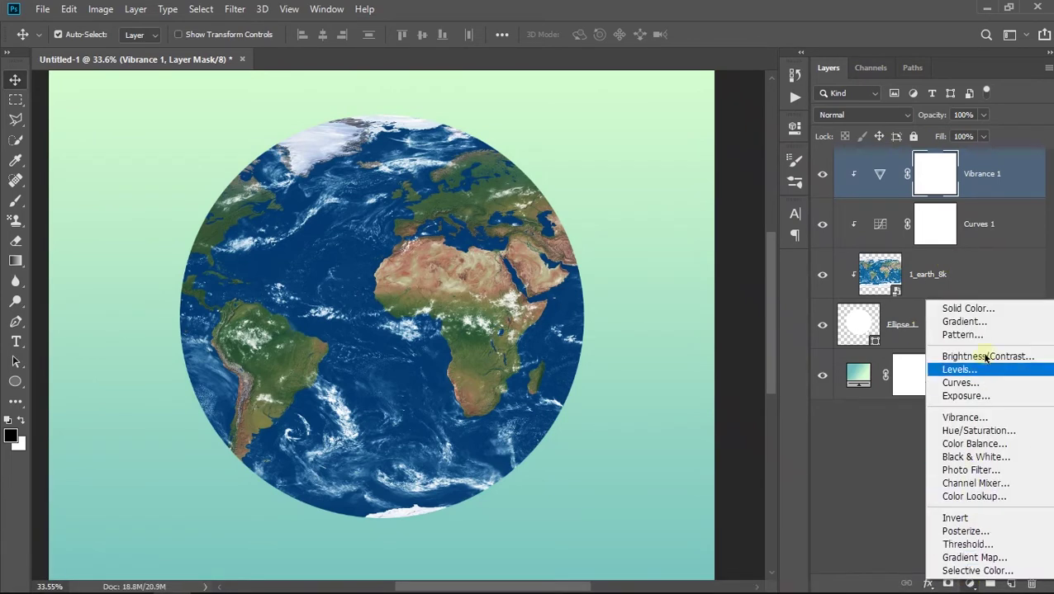
click(941, 188)
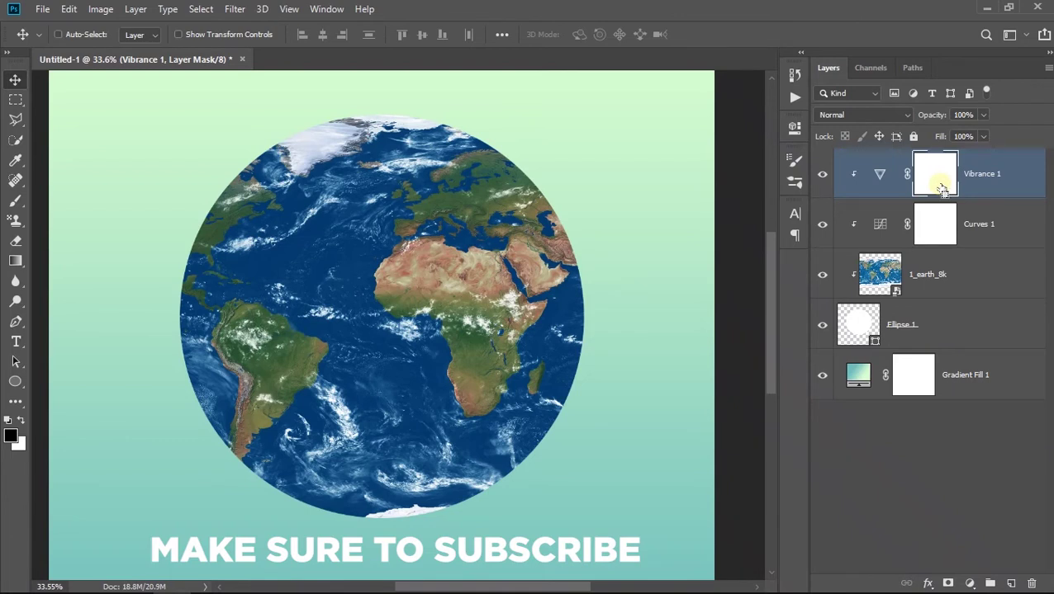
Invert the Vibrance 1 and Curves 1 layer masks to black with Ctrl+I
key(ctrl+i)
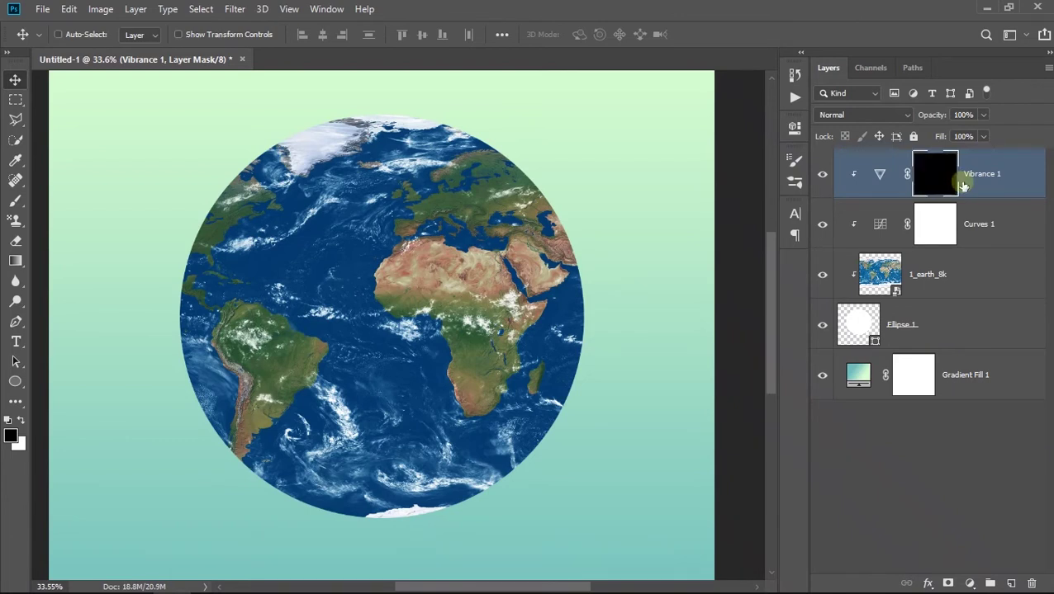
click(931, 217)
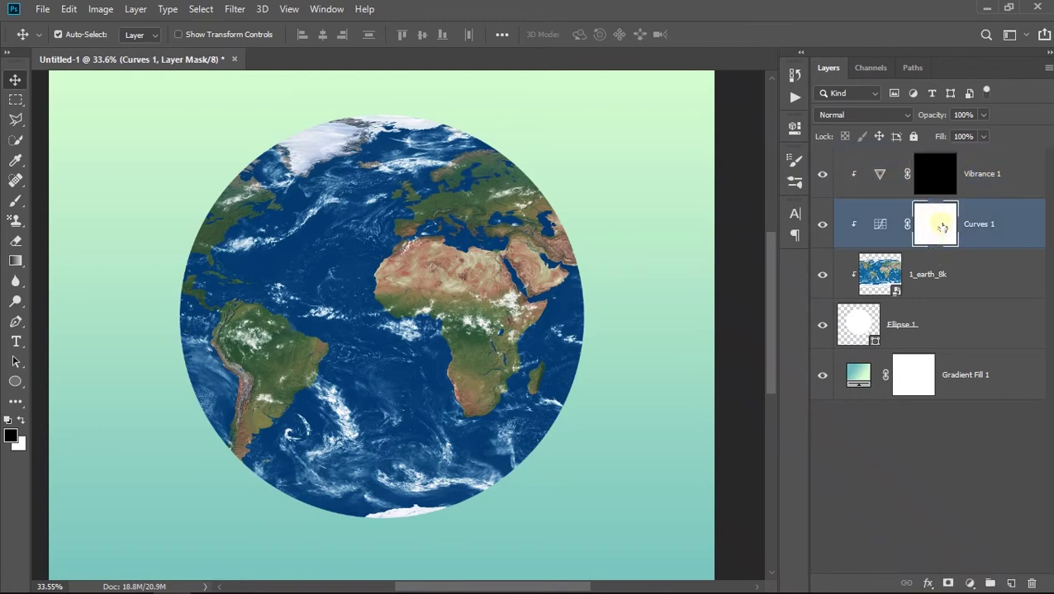
key(ctrl+i)
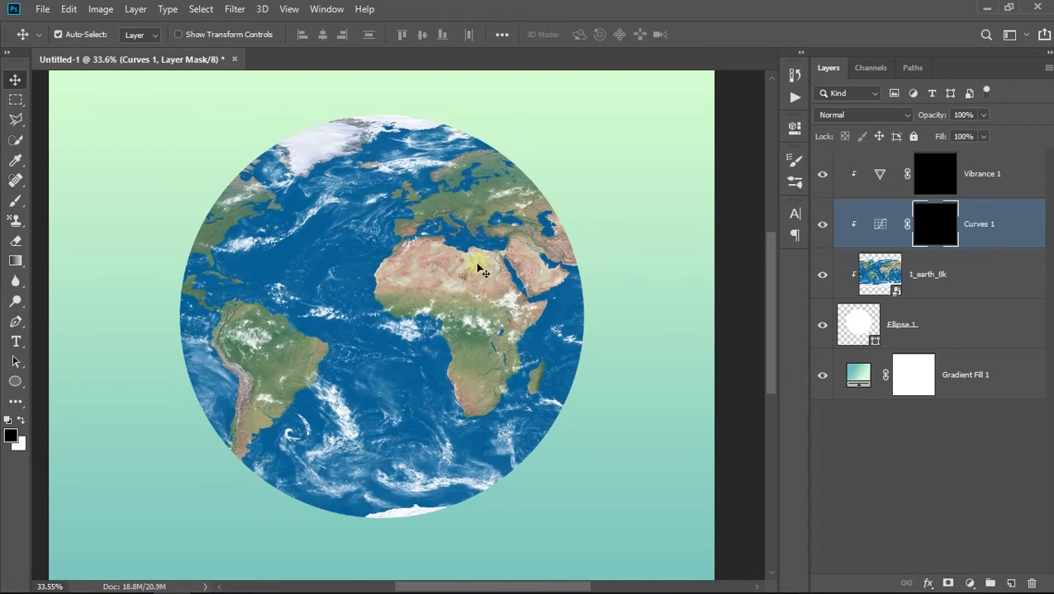
scroll(477, 270, up, 2)
scroll(470, 274, up, 2)
Check both black masks by switching between them, ending on the Curves 1 mask
click(935, 181)
click(933, 221)
click(937, 175)
click(933, 219)
click(935, 180)
click(934, 220)
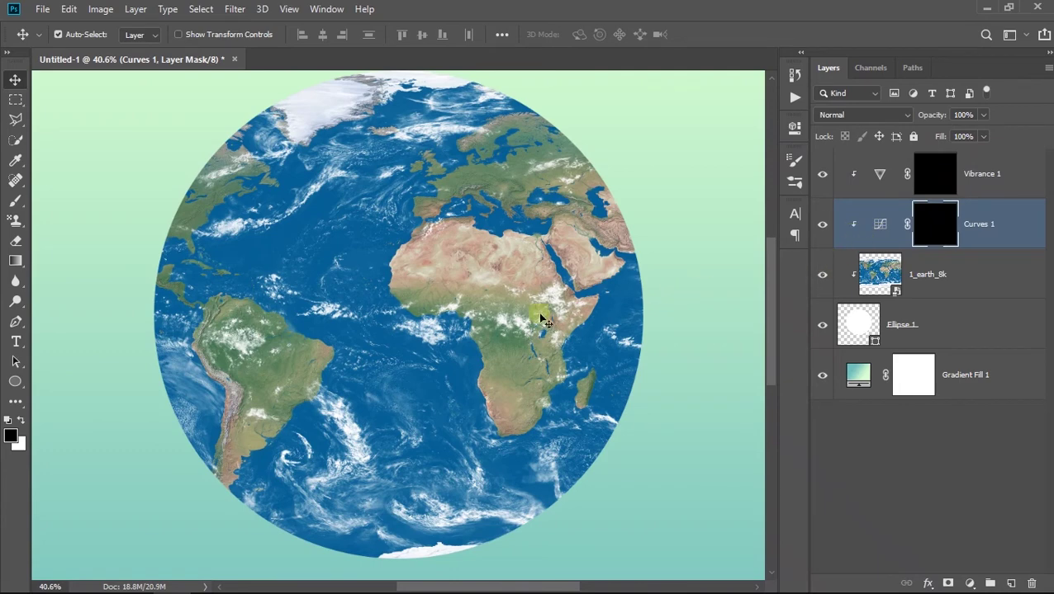
scroll(545, 322, up, 2)
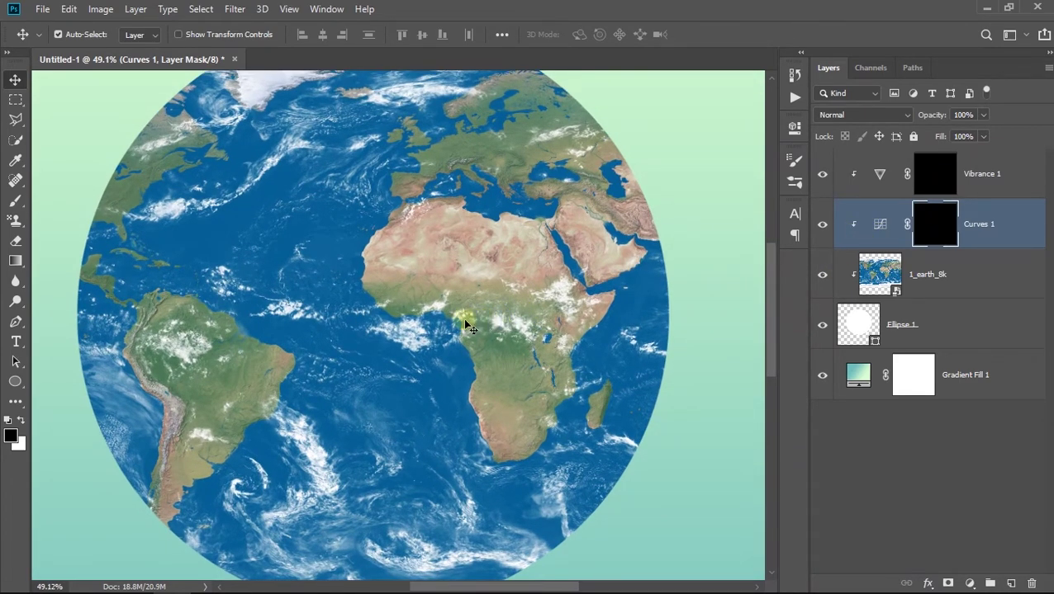
scroll(453, 329, down, 2)
key(b)
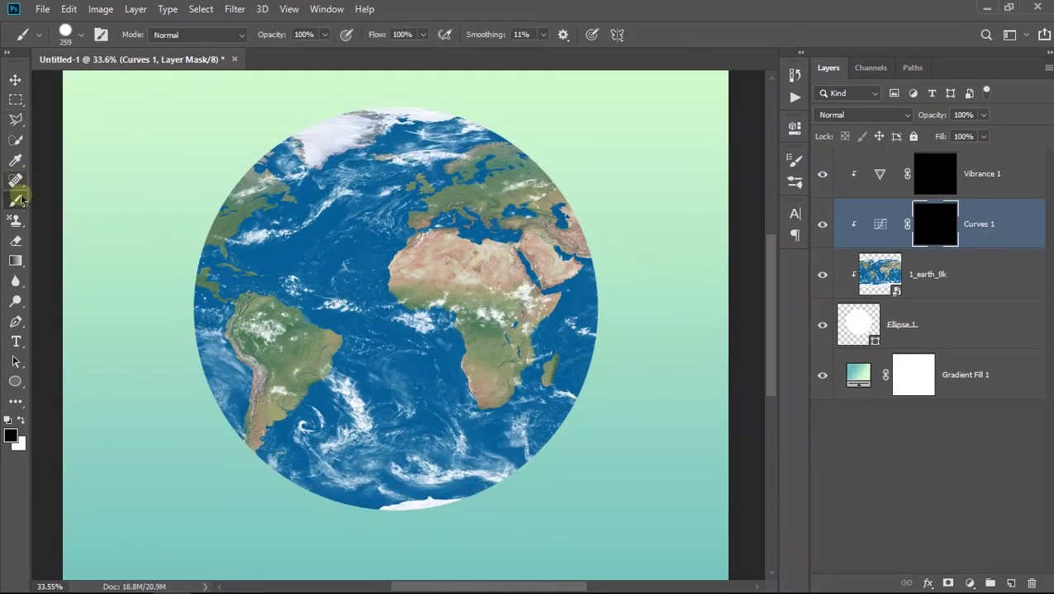
Paint white with a soft brush on the Curves 1 mask along the globe's lower-left and right edges
scroll(396, 280, down, 1)
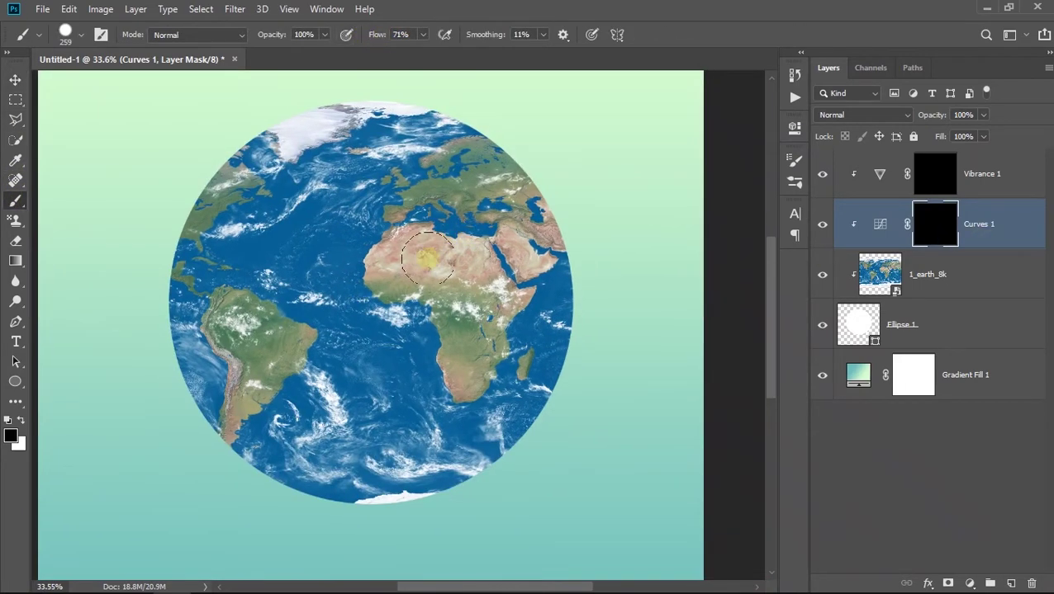
scroll(396, 281, down, 1)
scroll(397, 280, down, 1)
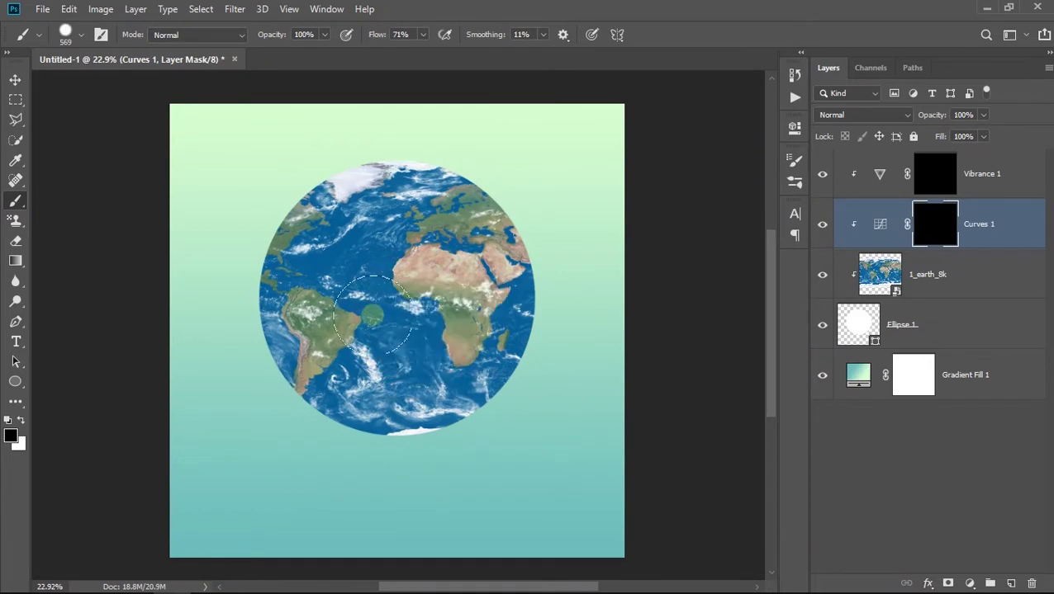
right_click(378, 316)
key(Escape)
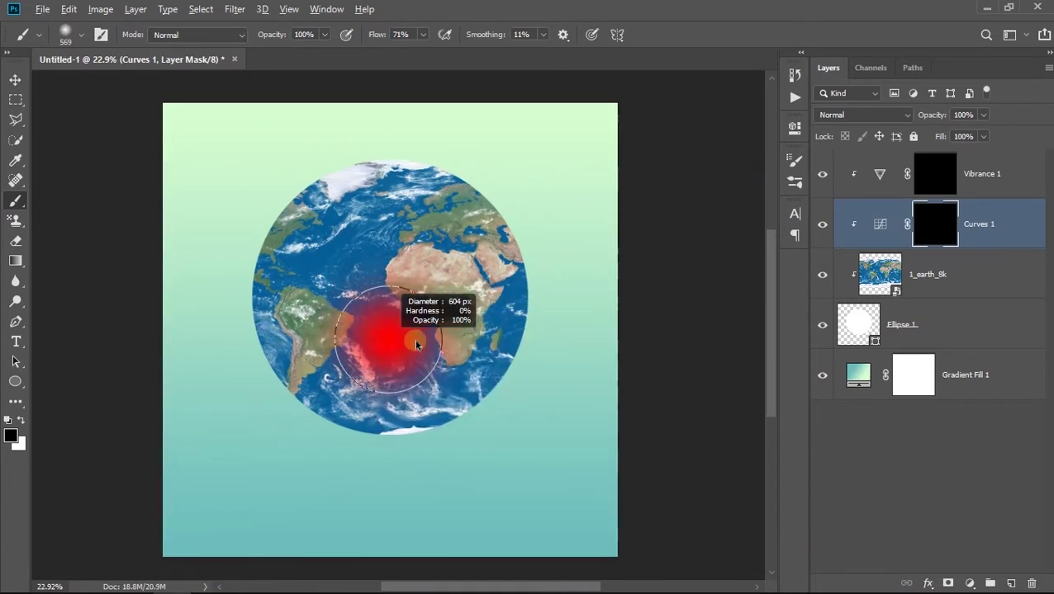
scroll(443, 322, down, 1)
scroll(450, 393, up, 2)
key(x)
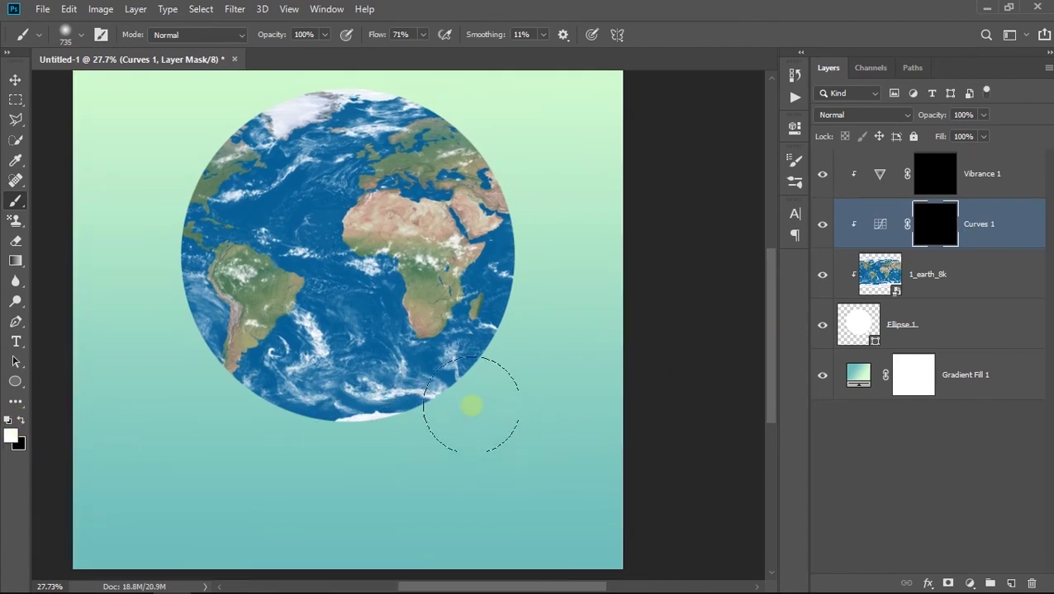
drag(470, 405, 130, 301)
drag(499, 438, 569, 247)
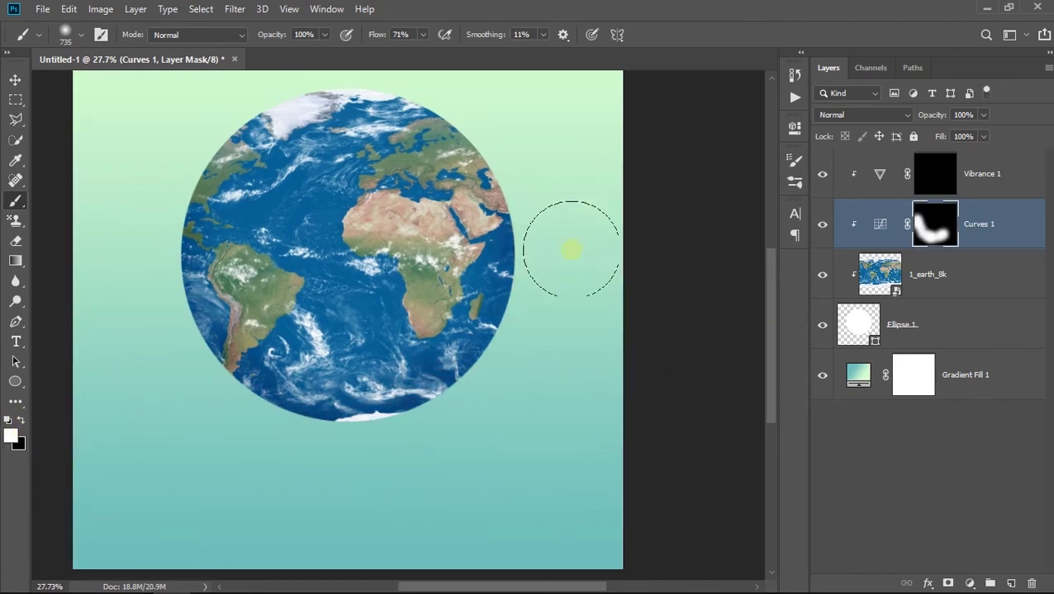
Resize the brush and paint white on the Vibrance 1 mask around the globe's lower rim
scroll(495, 330, down, 1)
scroll(425, 446, down, 1)
key(bracketright)
key(bracketright)
key(bracketright)
scroll(425, 463, up, 2)
key(bracketleft)
key(bracketleft)
key(bracketleft)
scroll(336, 348, down, 1)
scroll(503, 180, down, 1)
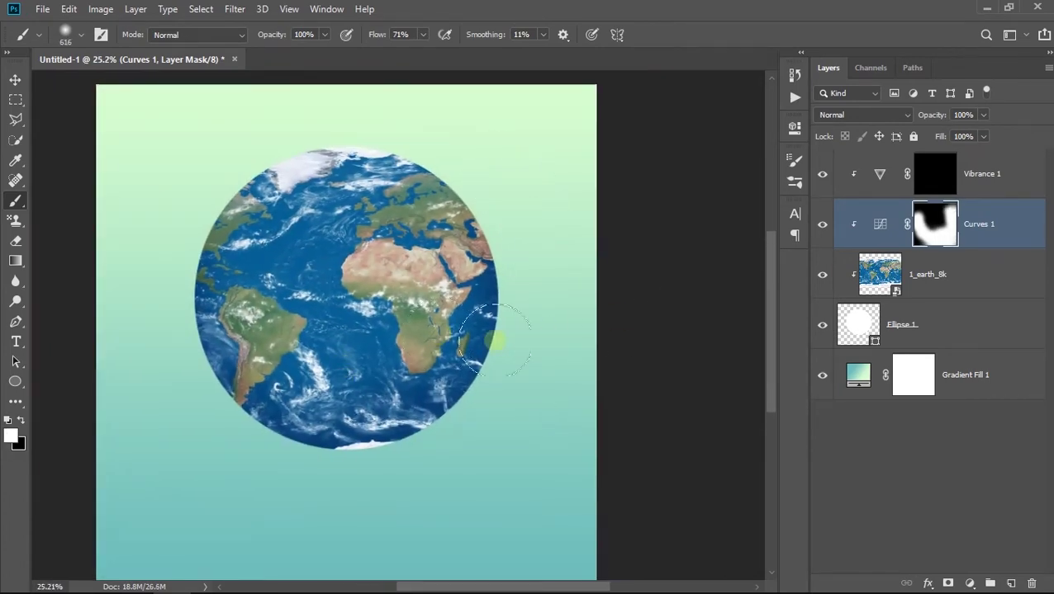
click(935, 174)
scroll(495, 371, up, 1)
mouse_move(560, 397)
mouse_down()
mouse_move(543, 177)
mouse_move(364, 530)
mouse_move(36, 305)
mouse_move(28, 256)
mouse_move(266, 535)
mouse_up()
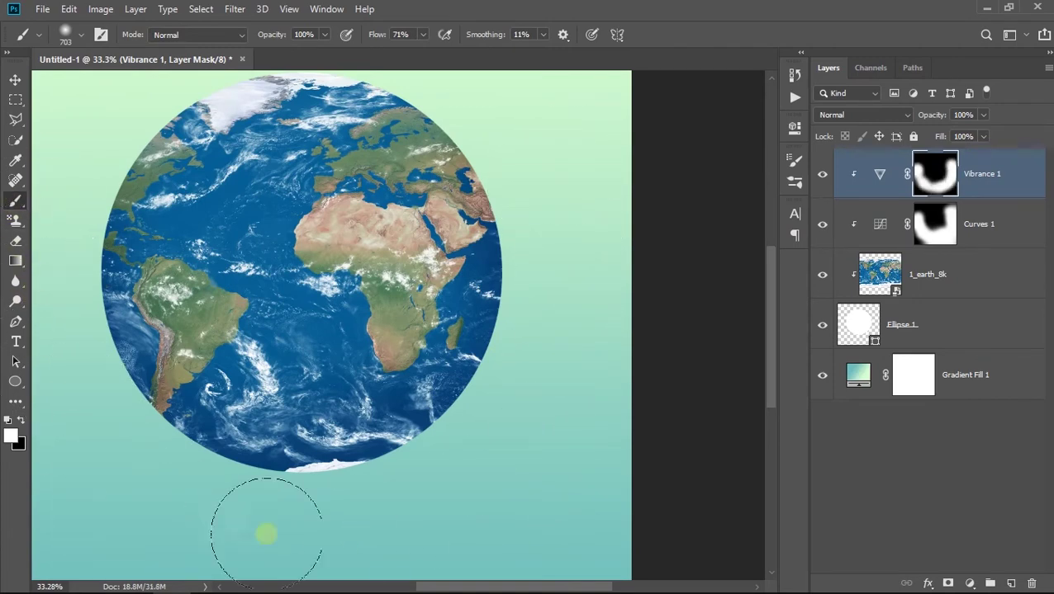
scroll(419, 440, down, 1)
scroll(207, 186, up, 1)
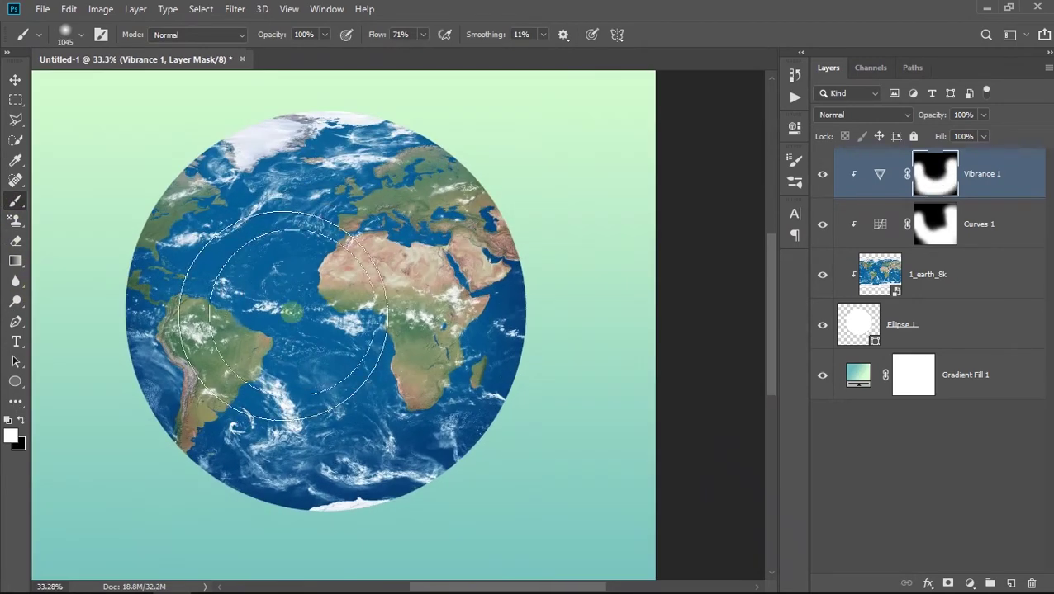
key(v)
click(968, 584)
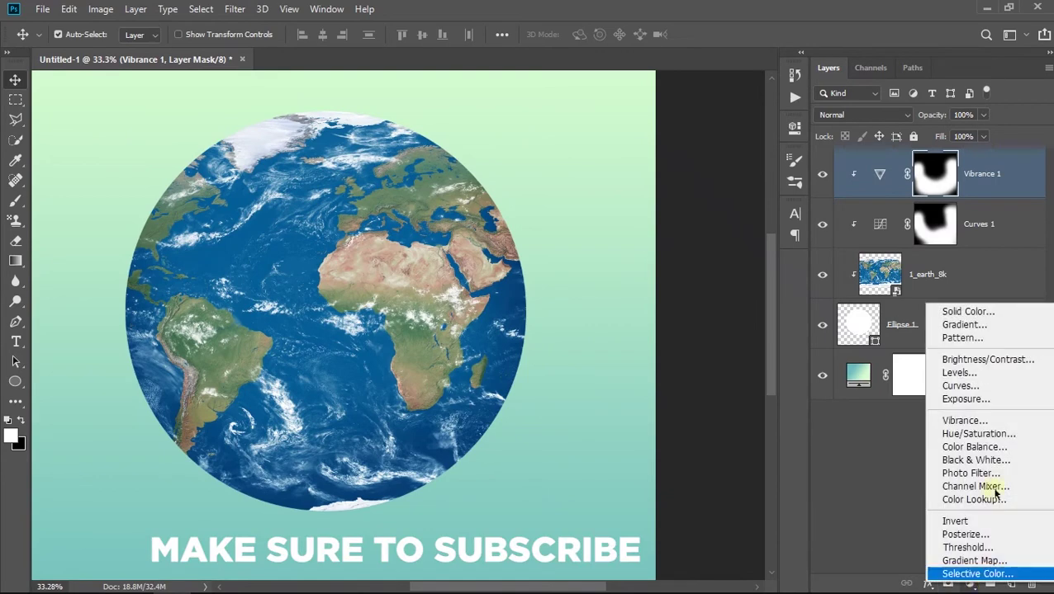
Add a black Solid Color fill layer, Color Fill 1, and invert its mask to black with Ctrl+I
click(970, 312)
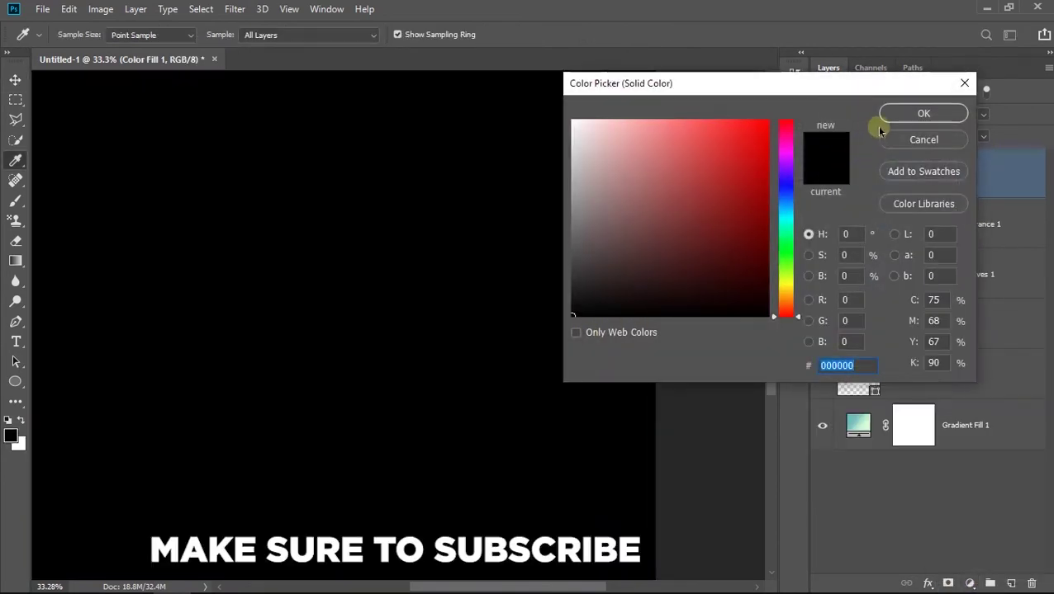
click(912, 115)
click(919, 178)
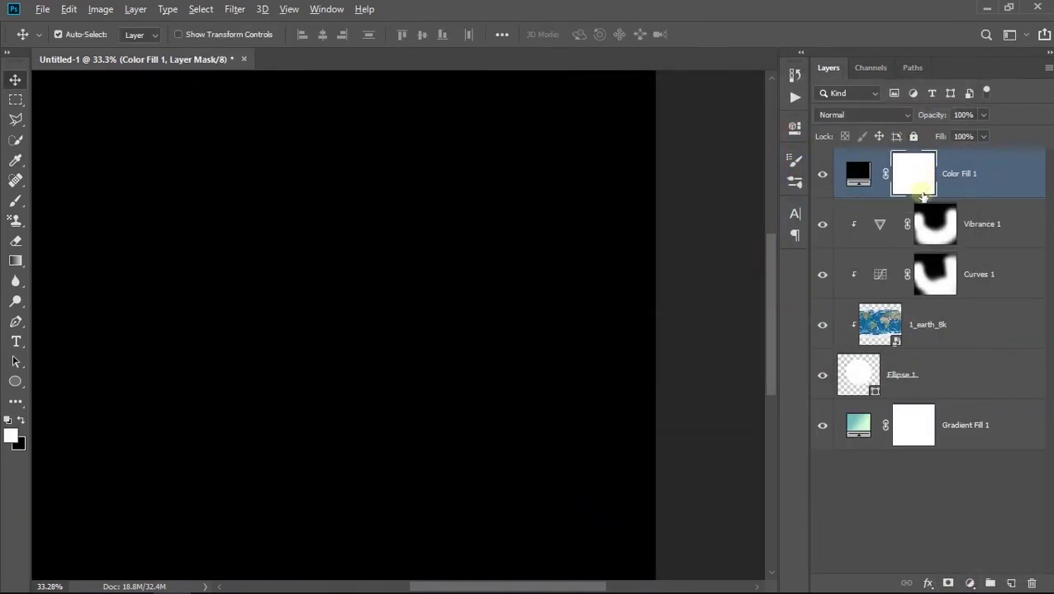
key(alt+i)
key(Escape)
key(alt+i)
key(Escape)
key(ctrl+i)
scroll(529, 270, down, 1)
Switch to the brush and lower its Flow to 59%
key(b)
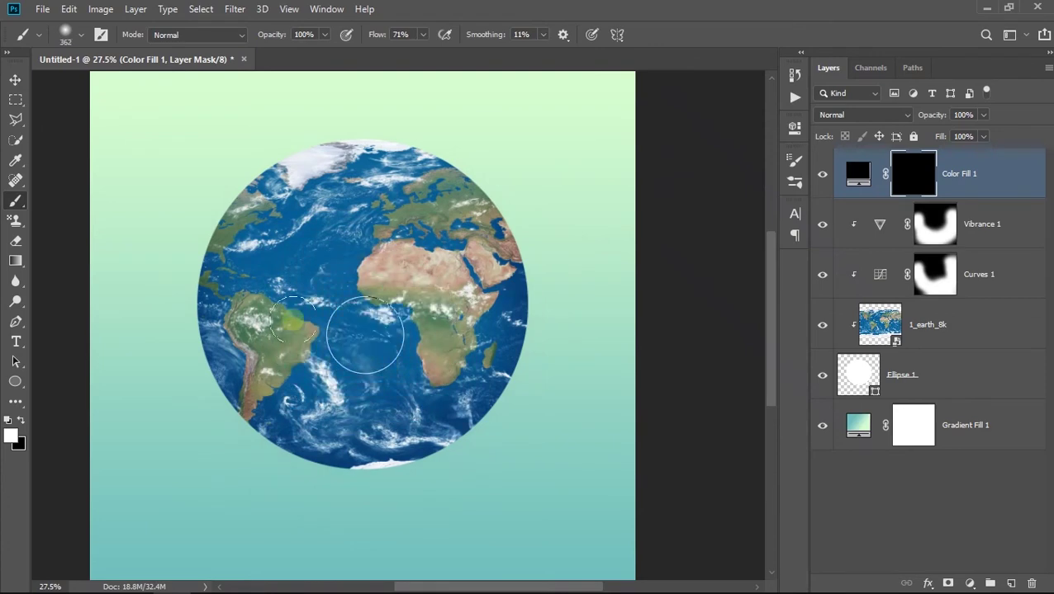
scroll(288, 329, up, 1)
scroll(337, 243, down, 1)
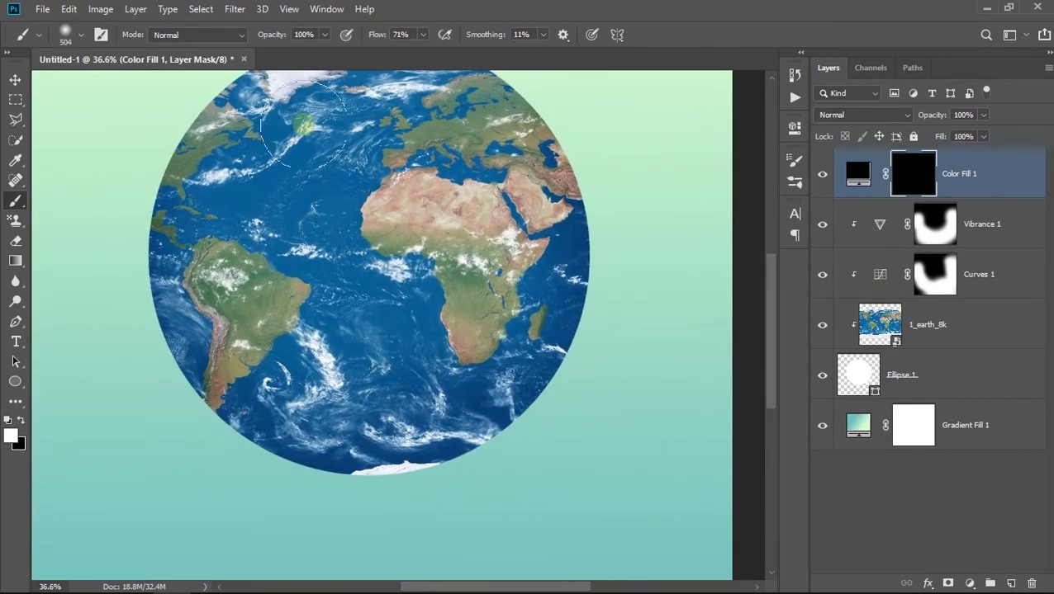
drag(366, 37, 360, 38)
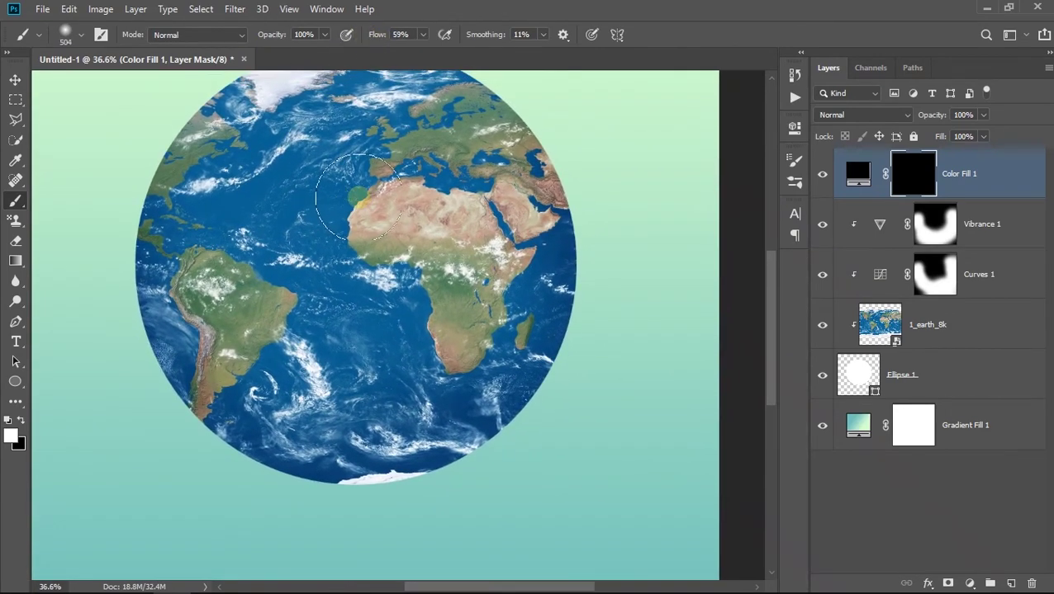
scroll(293, 153, down, 1)
click(117, 321)
key(ctrl+z)
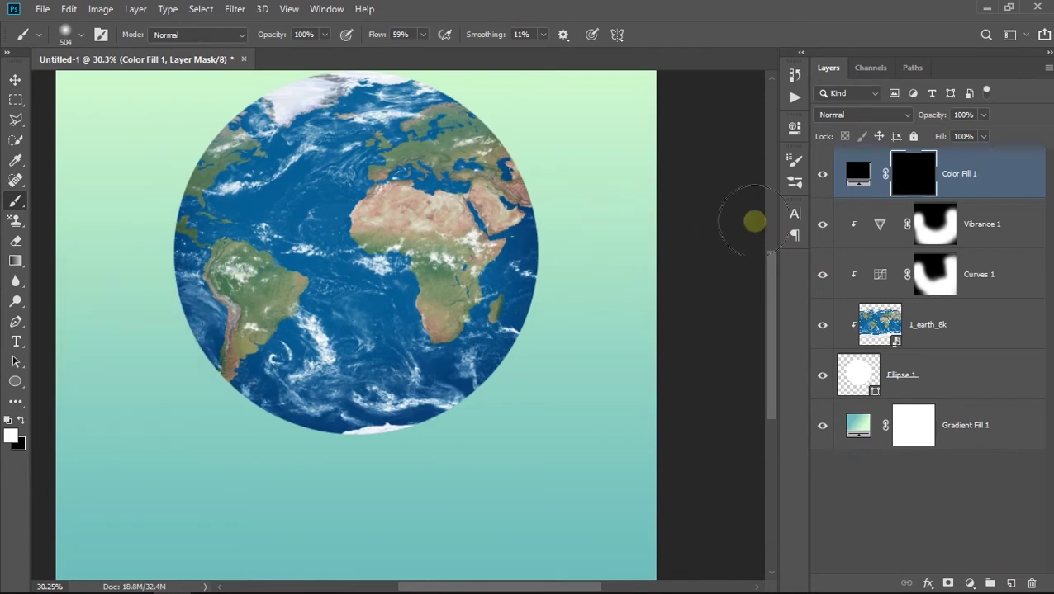
Clip Color Fill 1 to the earth and paint its mask along the globe's lower-right edge
alt+click(983, 198)
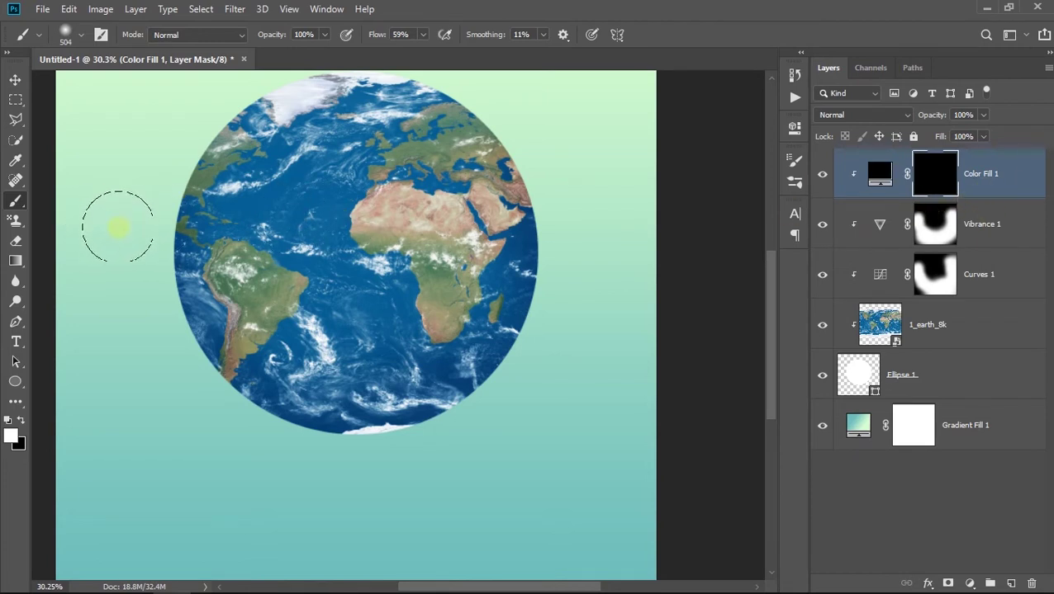
drag(107, 273, 181, 361)
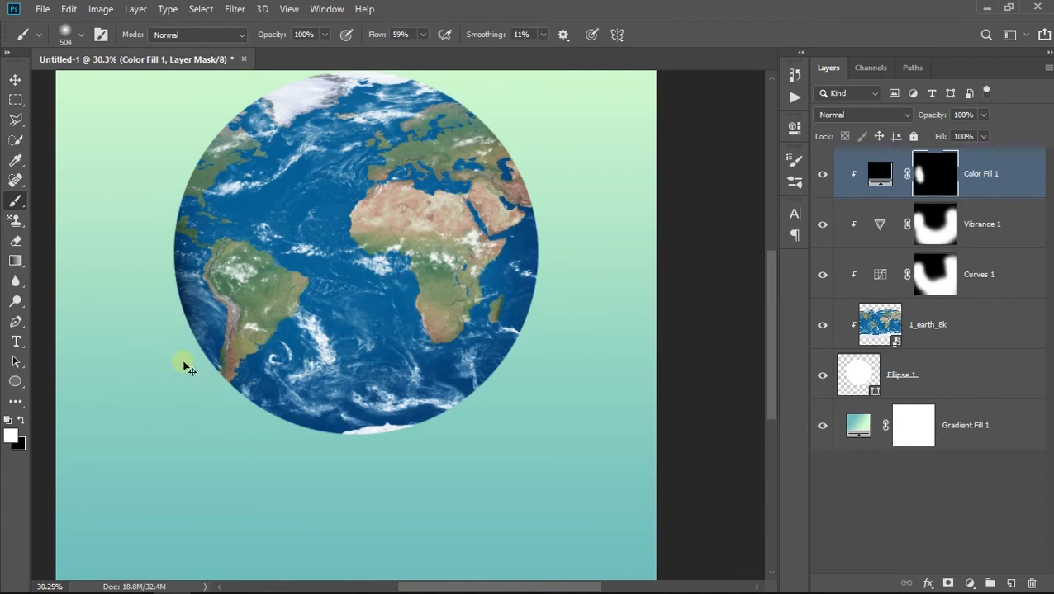
key(ctrl+z)
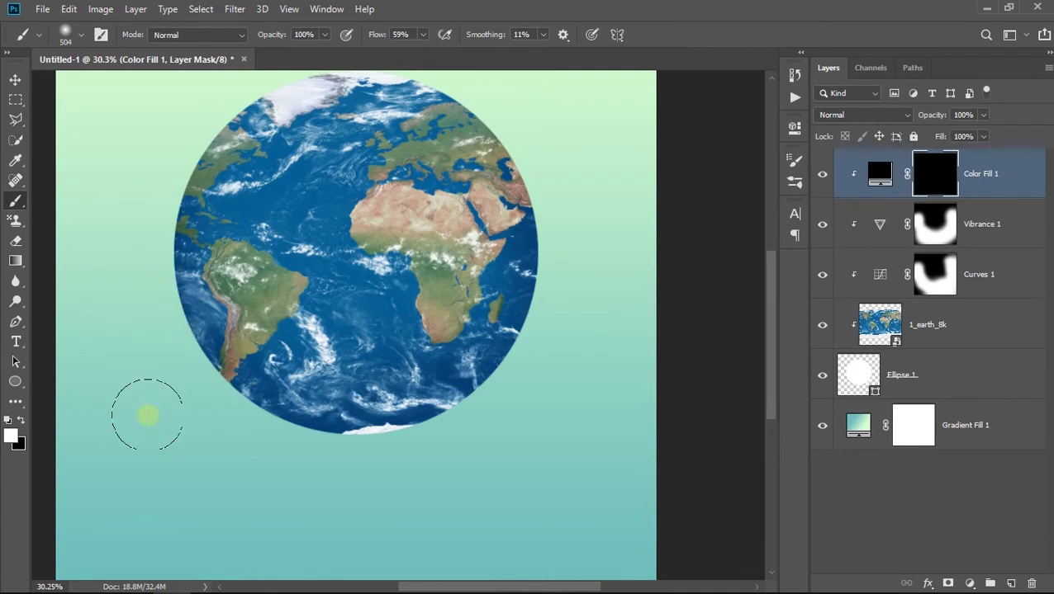
drag(314, 496, 640, 266)
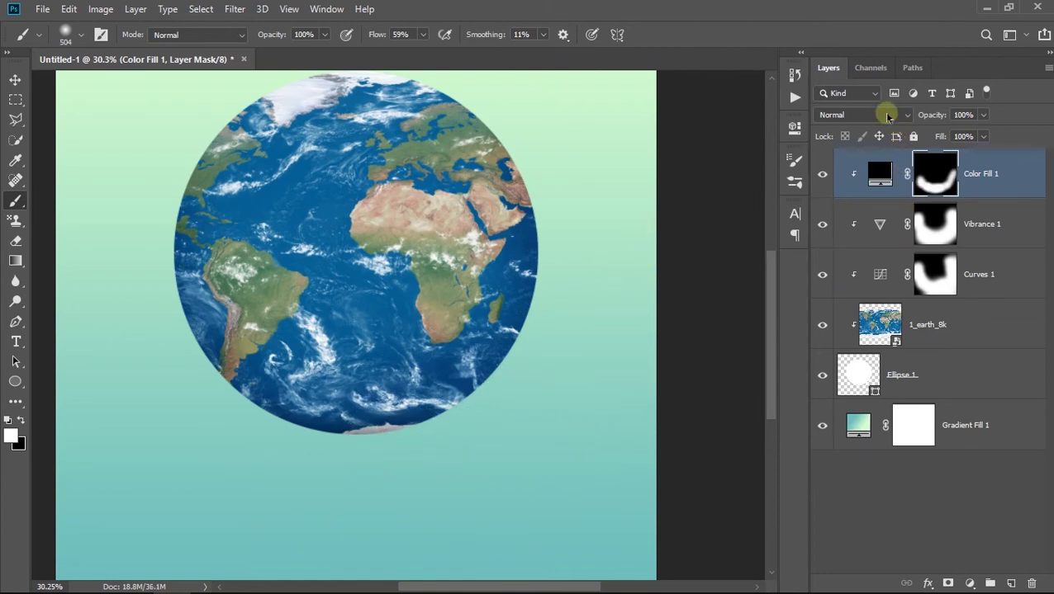
Set Color Fill 1's blend mode to Color Burn
click(888, 116)
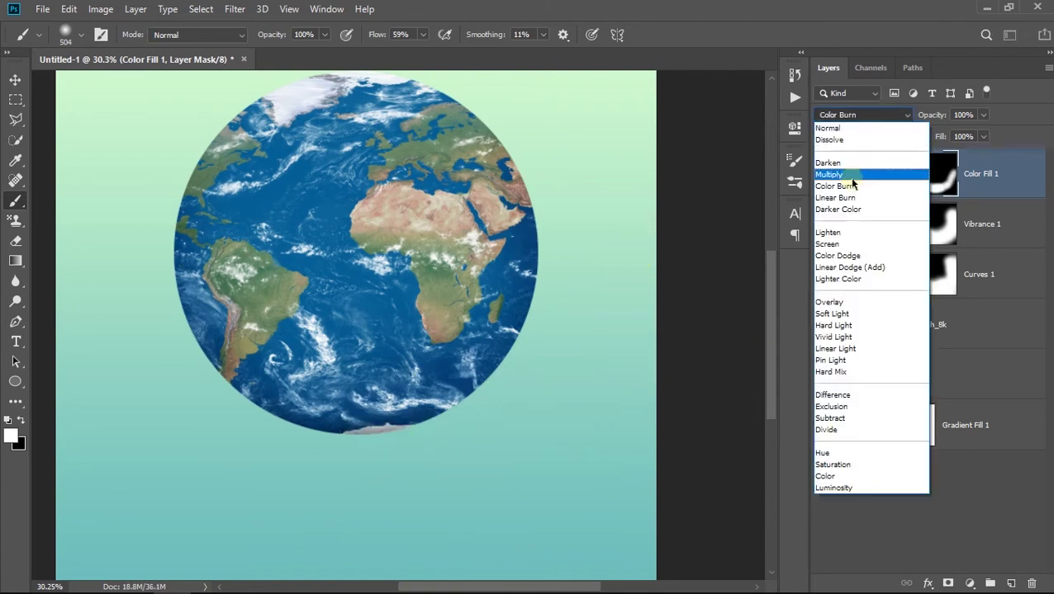
click(855, 186)
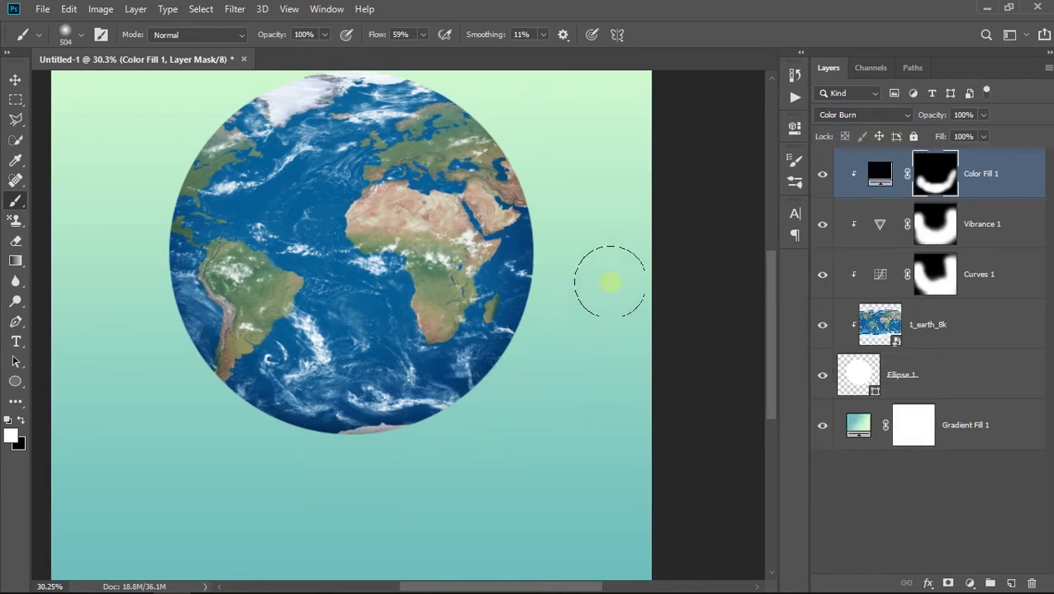
scroll(426, 328, down, 1)
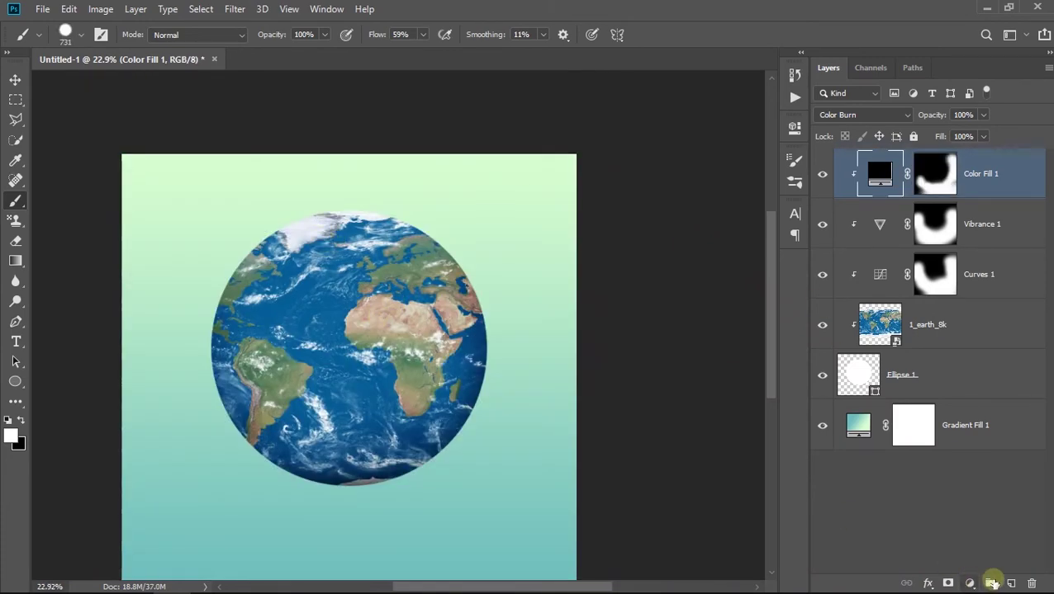
Add a new Layer 1, clip it to the earth, and set it to Linear Dodge (Add)
click(1011, 584)
click(880, 115)
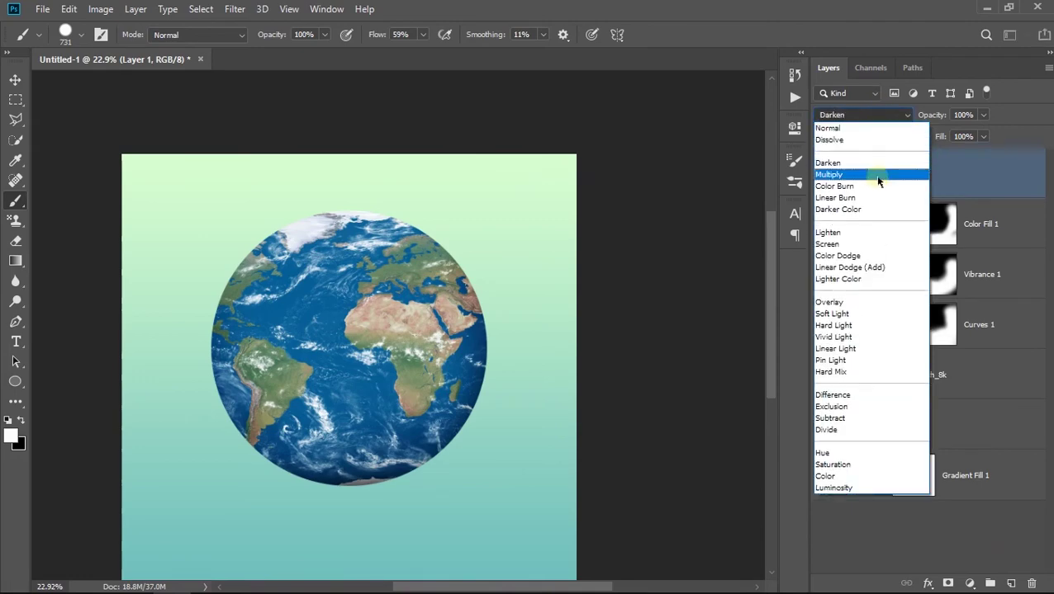
click(854, 262)
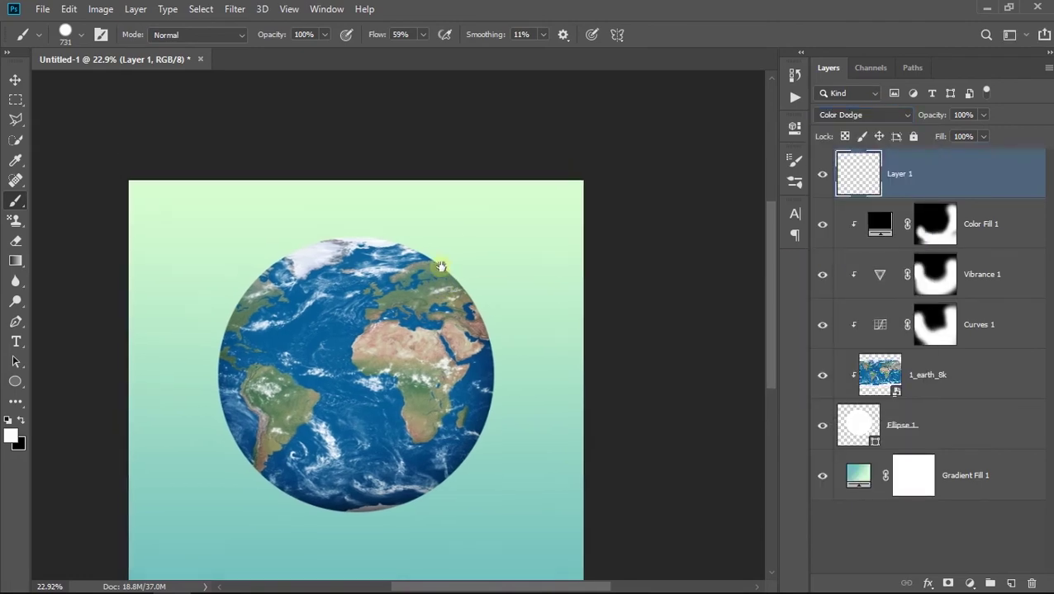
mouse_move(363, 227)
mouse_down()
mouse_move(315, 166)
mouse_move(265, 217)
mouse_up()
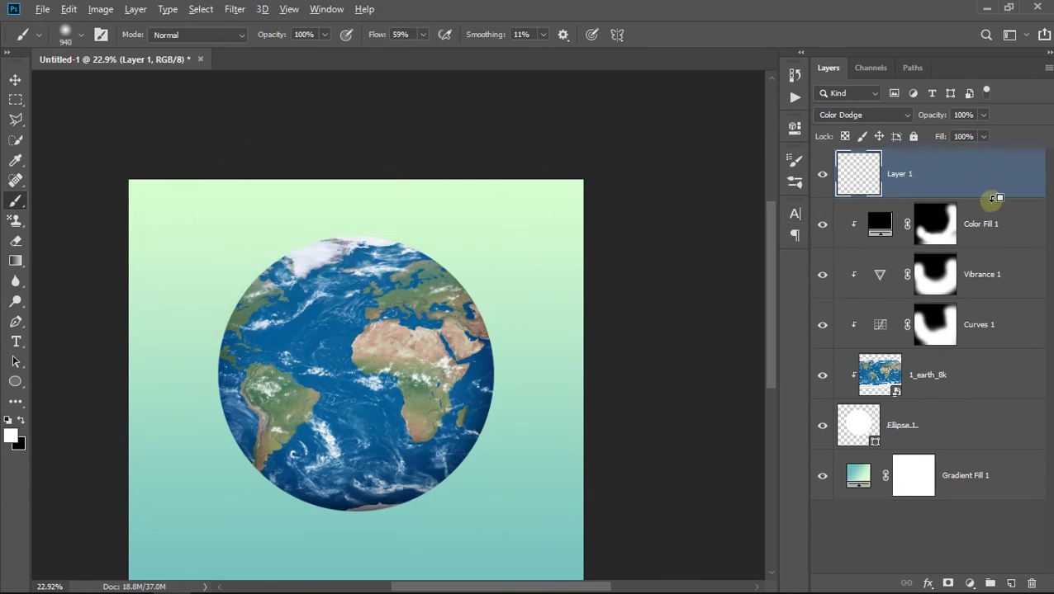
alt+click(994, 198)
drag(326, 190, 315, 188)
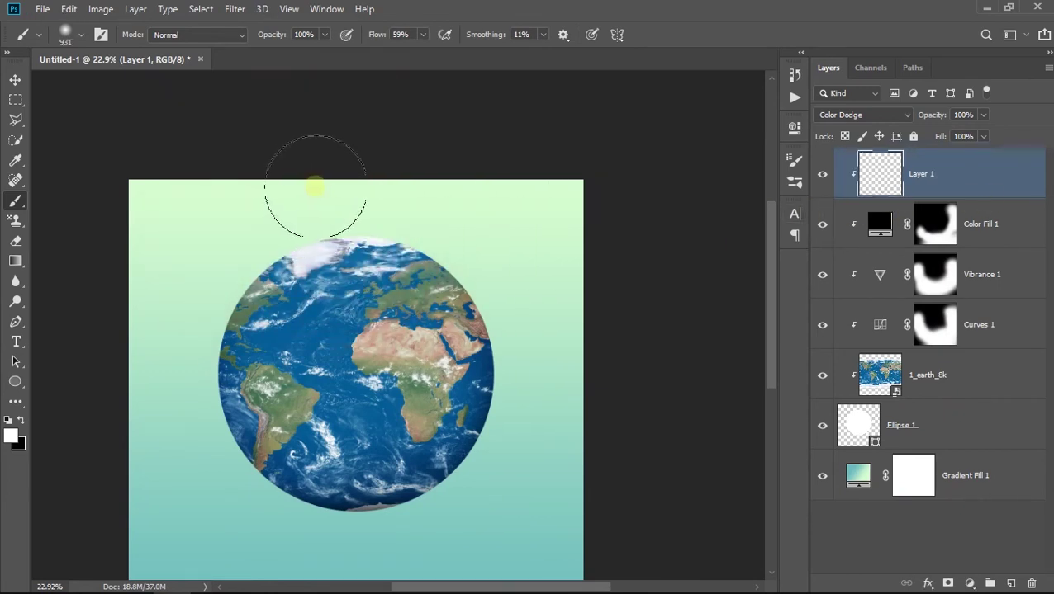
click(858, 115)
click(863, 265)
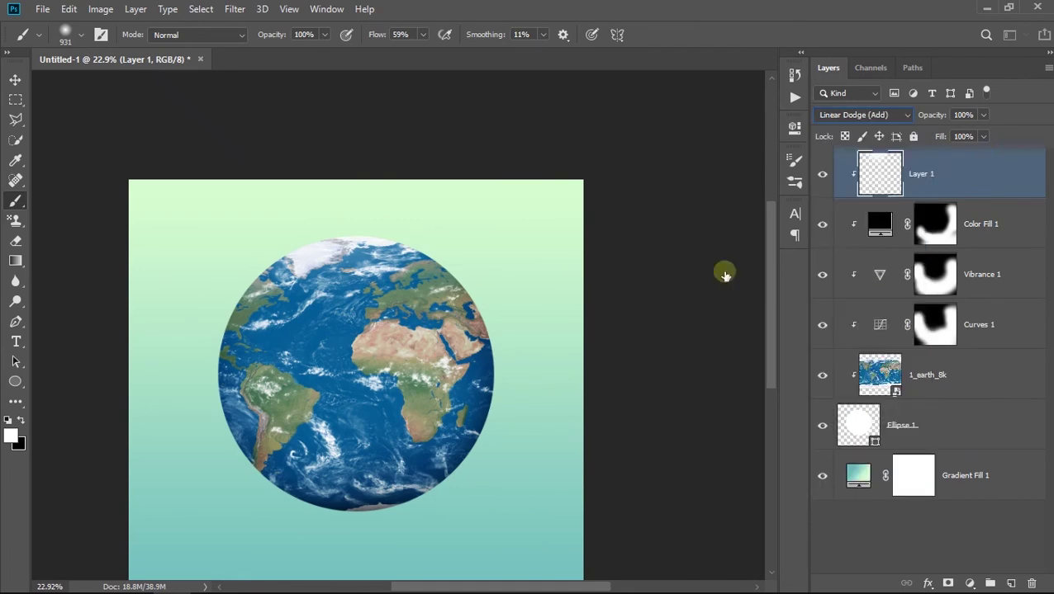
Hide the gradient background layer
scroll(376, 165, down, 1)
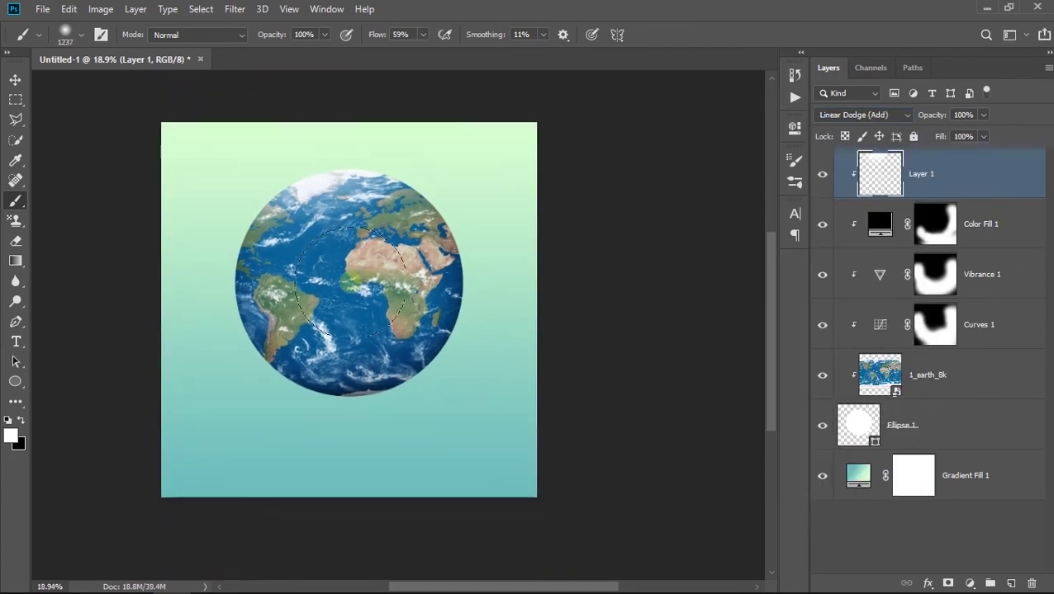
scroll(297, 161, down, 2)
scroll(316, 237, up, 3)
key(v)
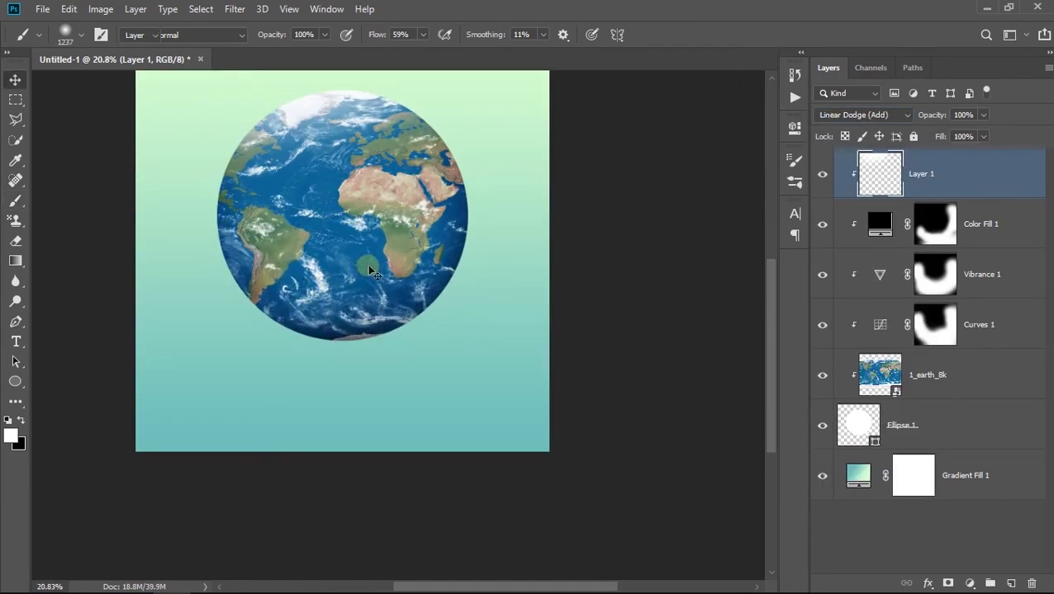
scroll(341, 275, down, 1)
scroll(343, 272, down, 1)
scroll(338, 263, up, 3)
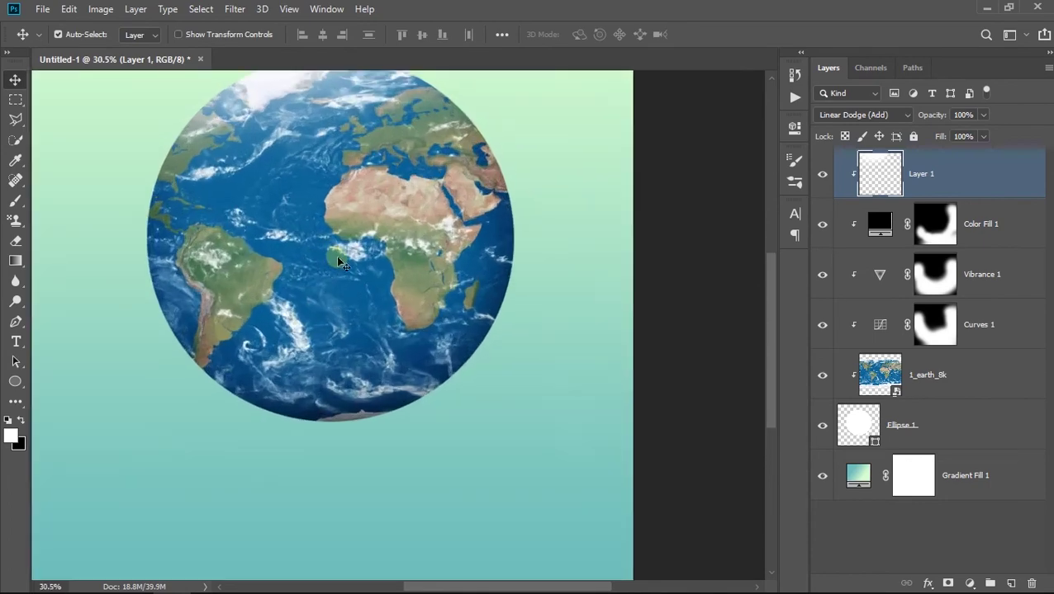
click(825, 476)
scroll(322, 341, down, 1)
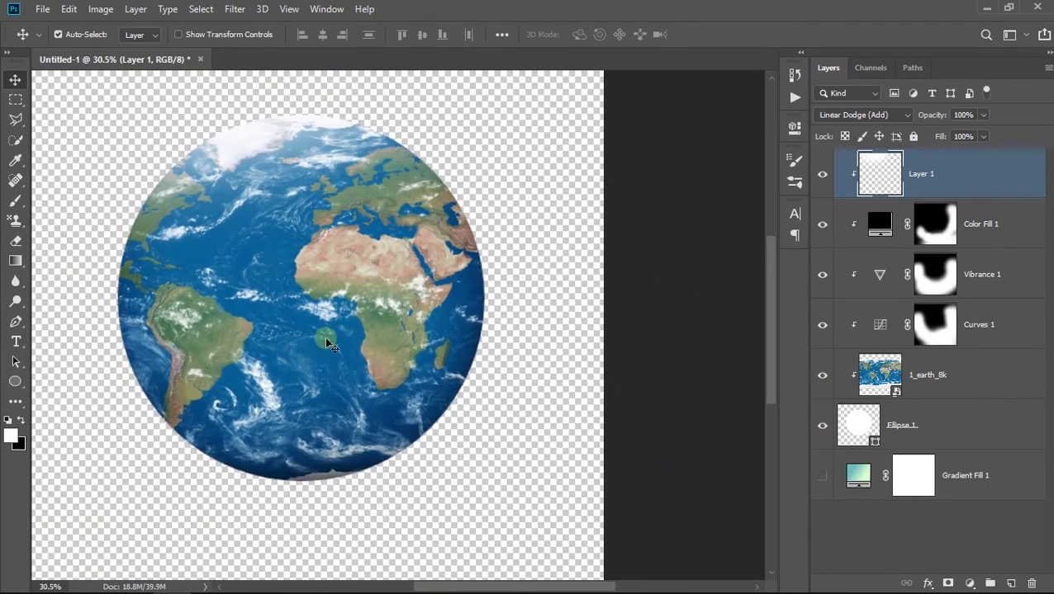
scroll(310, 289, down, 2)
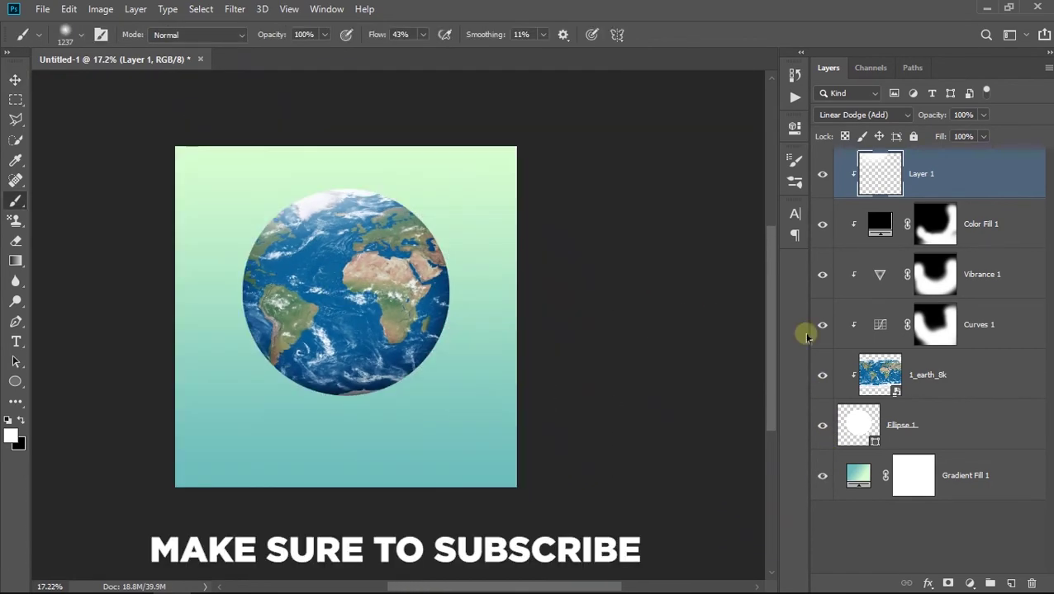
Add a new Layer 2 and paint a soft black spot on it for the shadow
click(1010, 583)
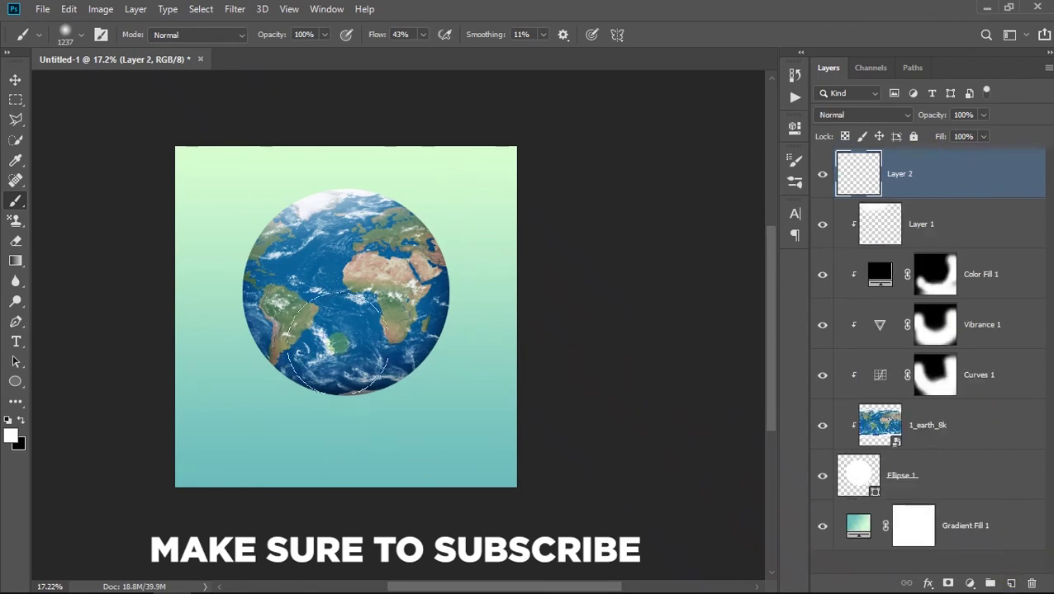
key(x)
click(355, 289)
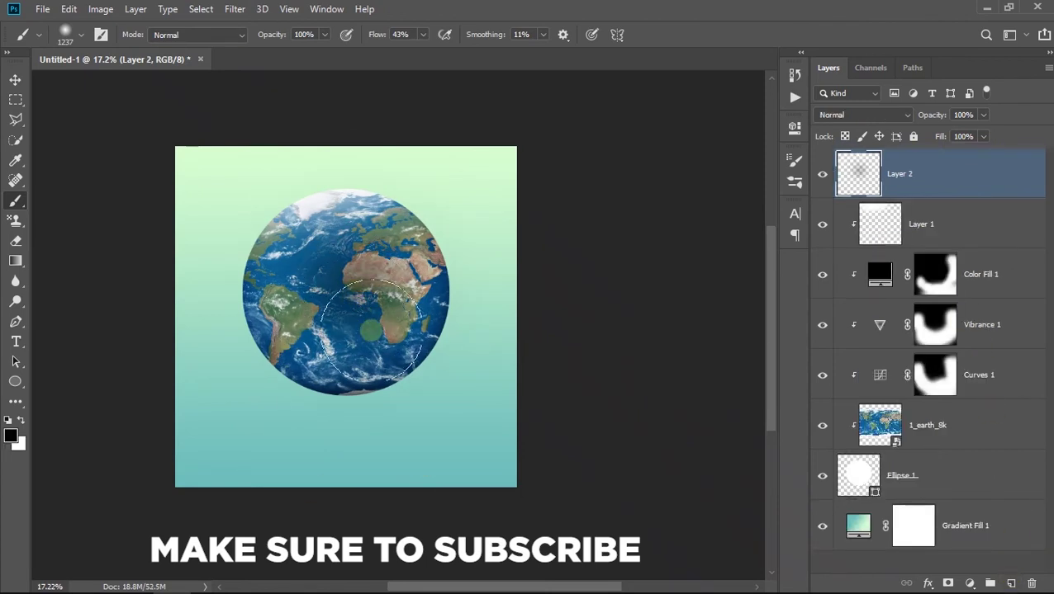
key(v)
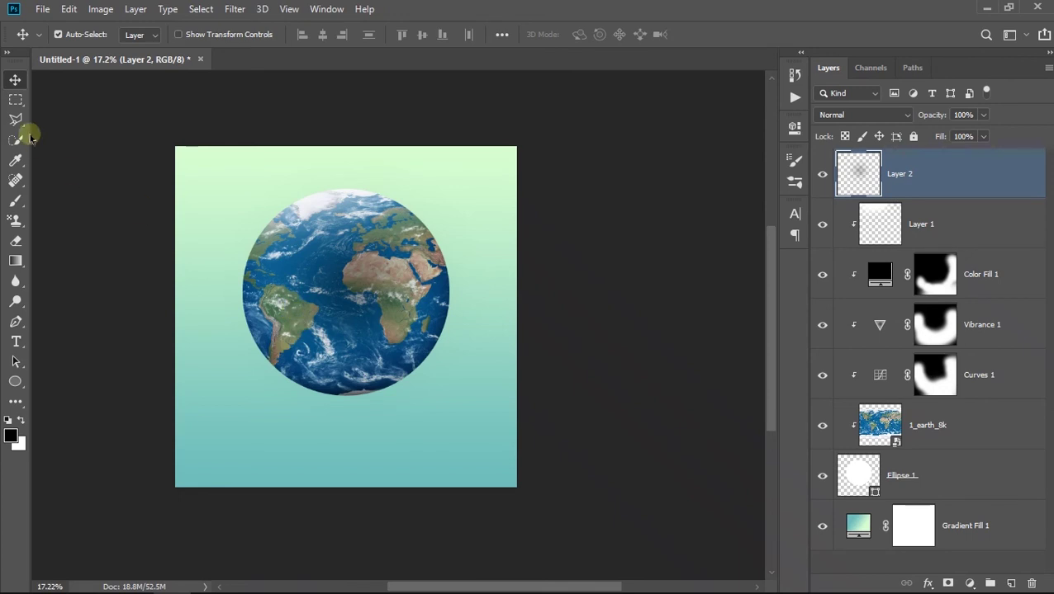
drag(407, 231, 936, 175)
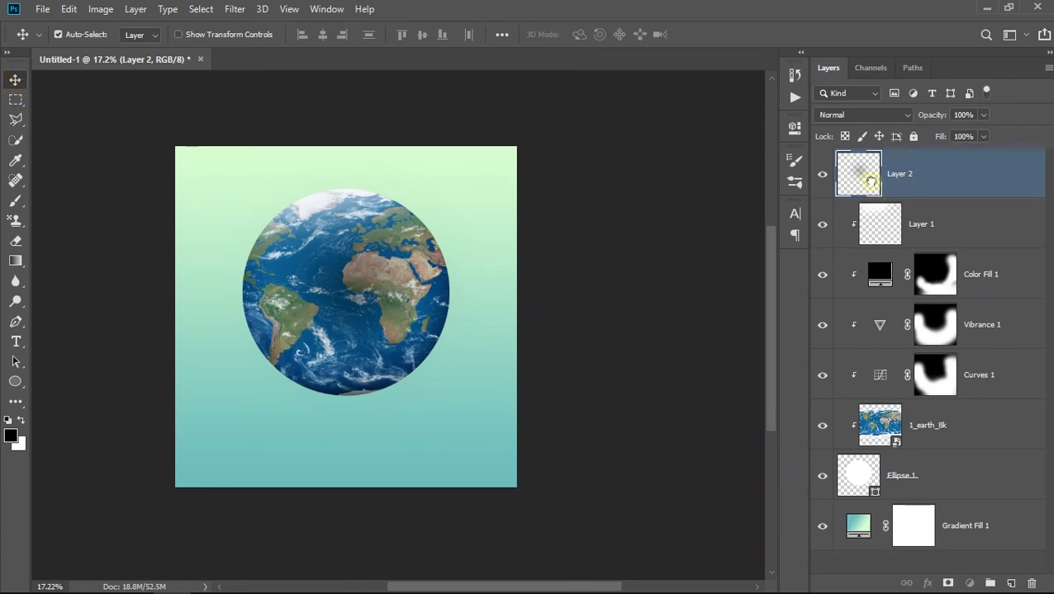
click(539, 235)
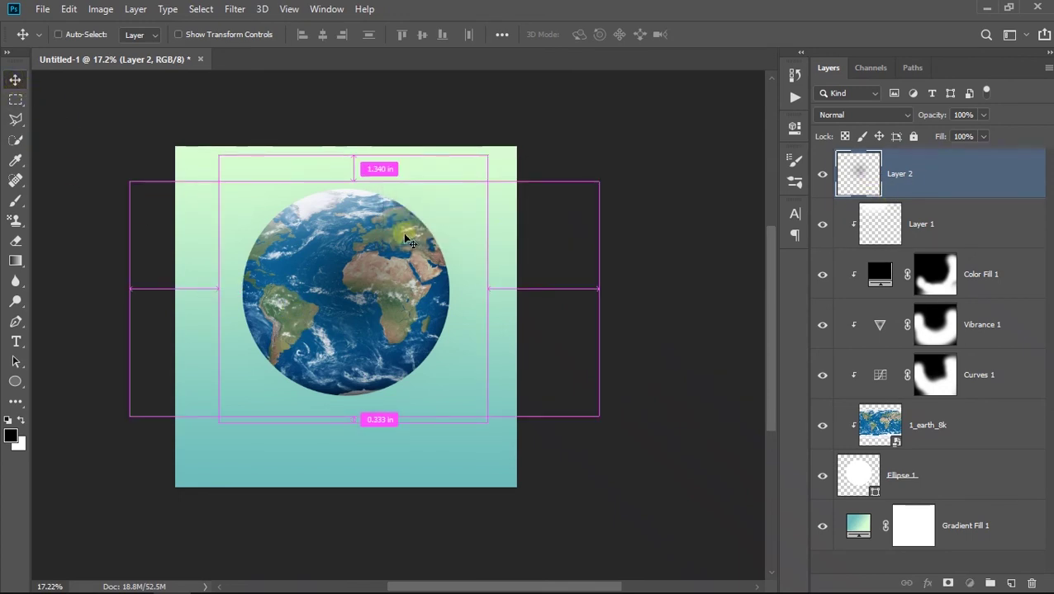
drag(405, 234, 405, 236)
Squash the black spot flat with Free Transform and centre it beneath the globe
key(ctrl+t)
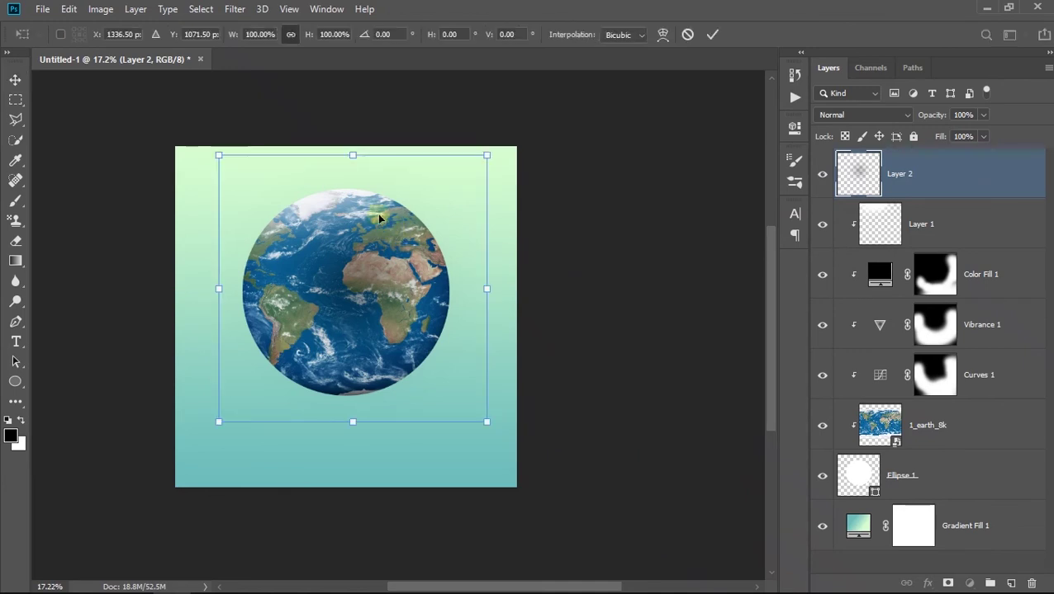
mouse_move(353, 155)
mouse_down()
mouse_move(366, 385)
mouse_move(380, 422)
mouse_up()
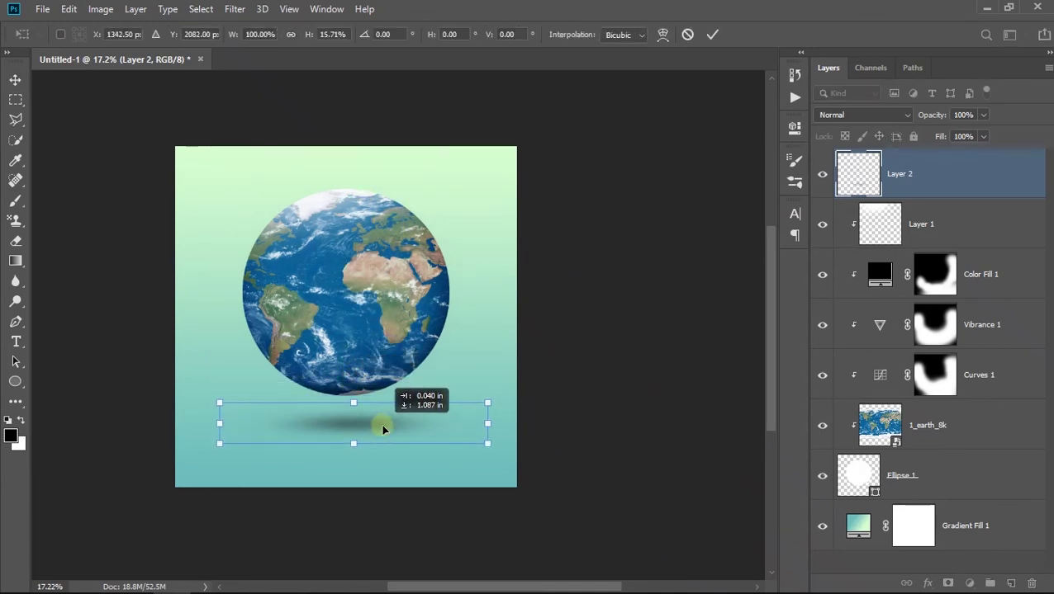
click(724, 34)
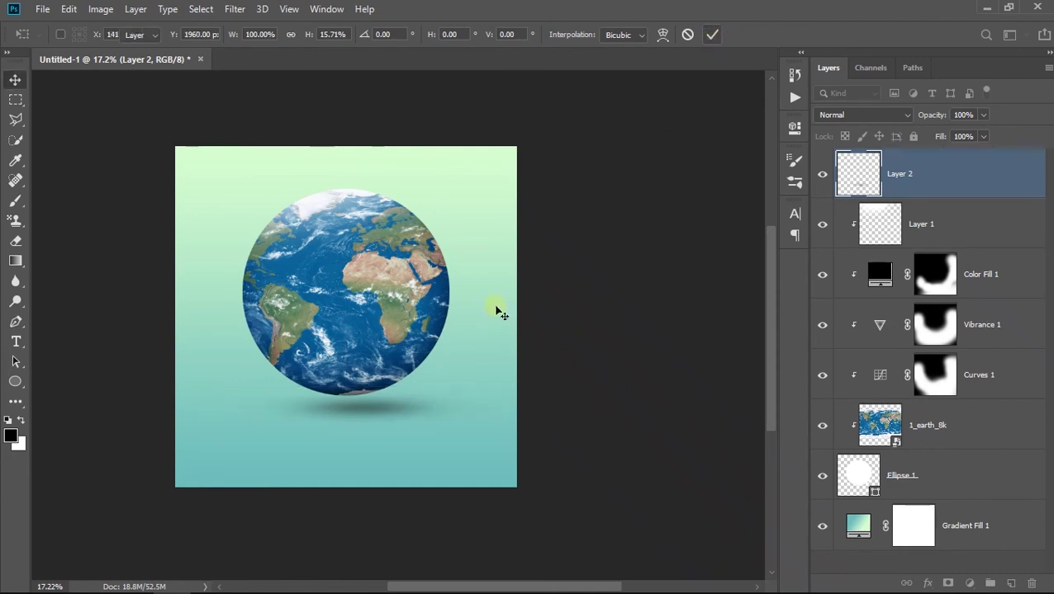
drag(392, 386, 380, 409)
scroll(382, 314, down, 2)
scroll(381, 314, up, 3)
drag(360, 443, 362, 454)
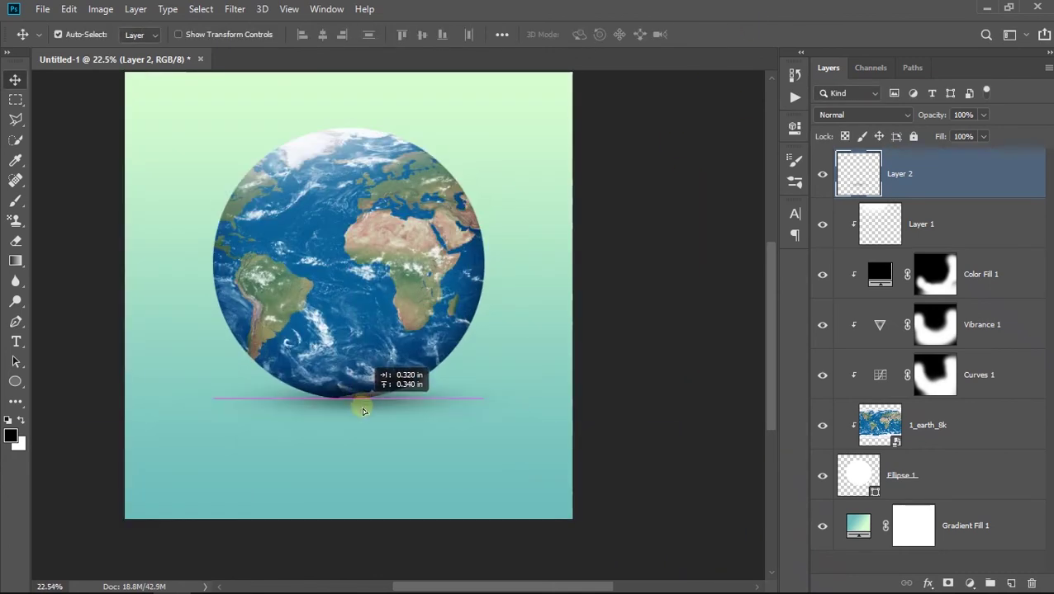
scroll(362, 454, down, 2)
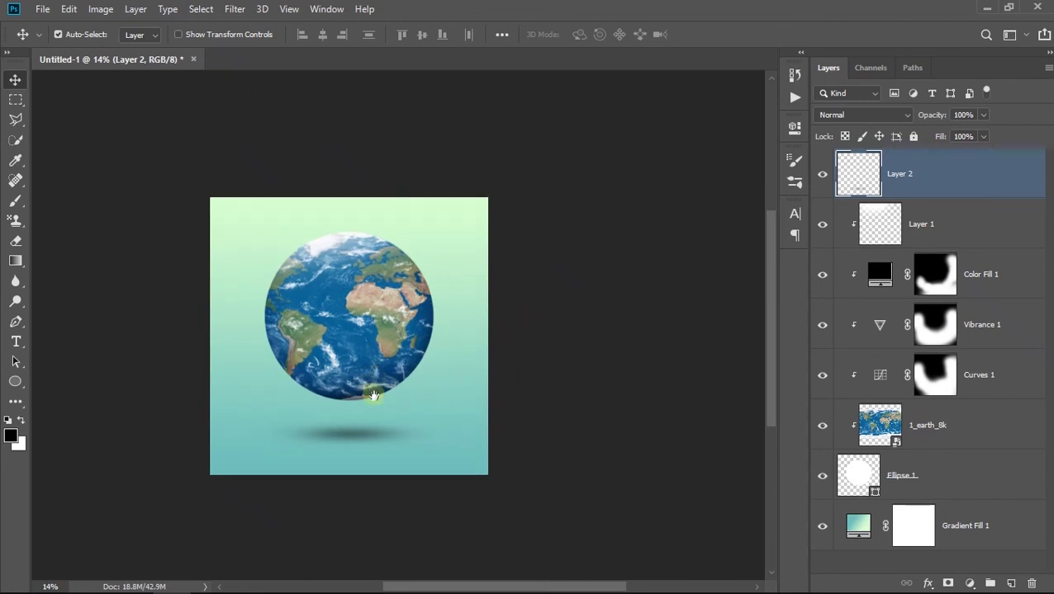
drag(353, 446, 351, 454)
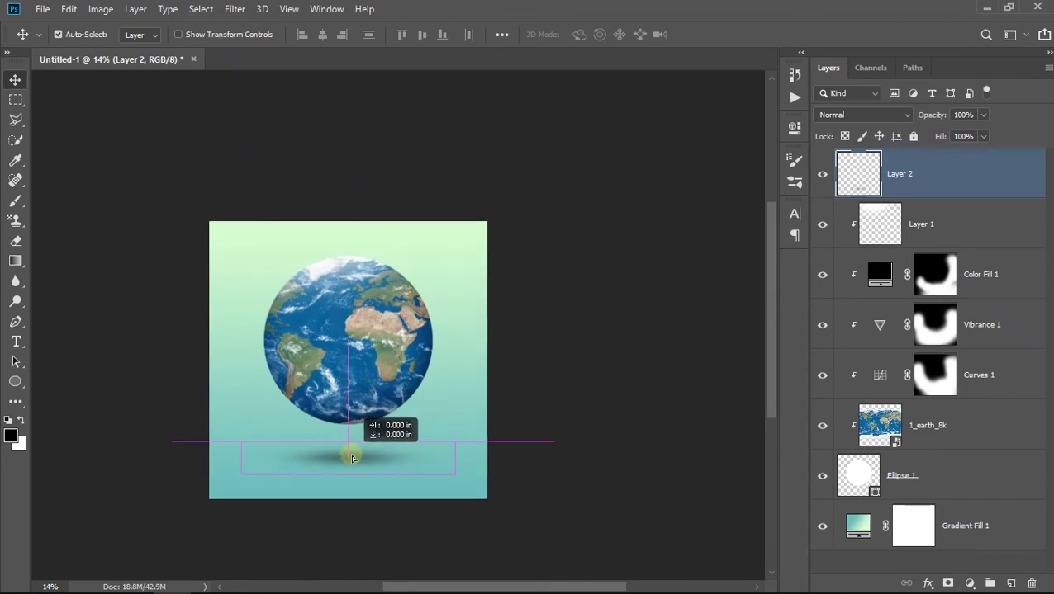
drag(351, 454, 348, 454)
scroll(395, 287, up, 2)
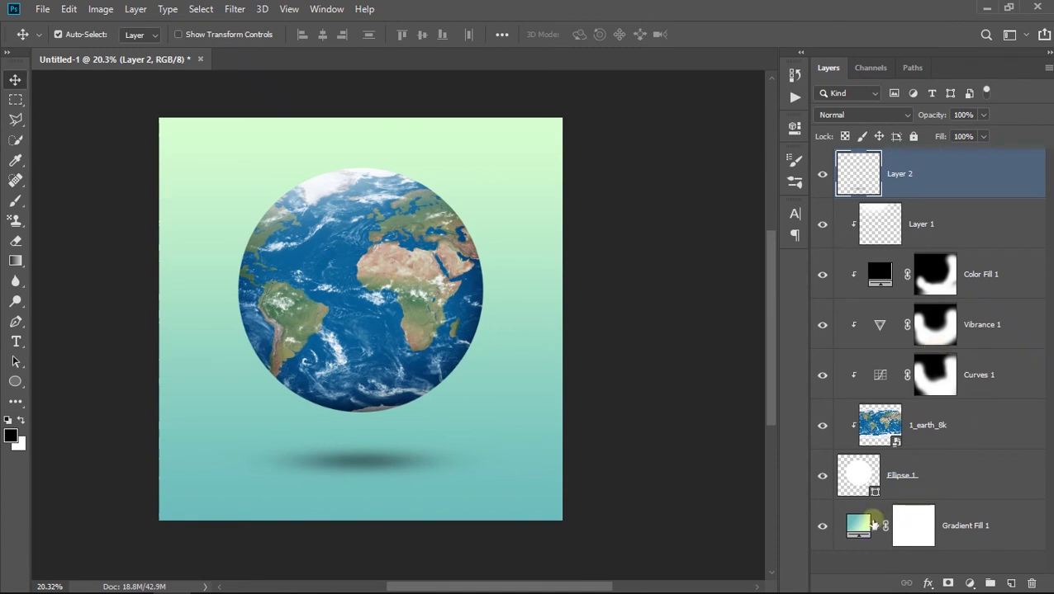
Add a dark green #3c6656 colour stop to the middle of the Gradient Fill 1 gradient
click(862, 525)
double_click(859, 525)
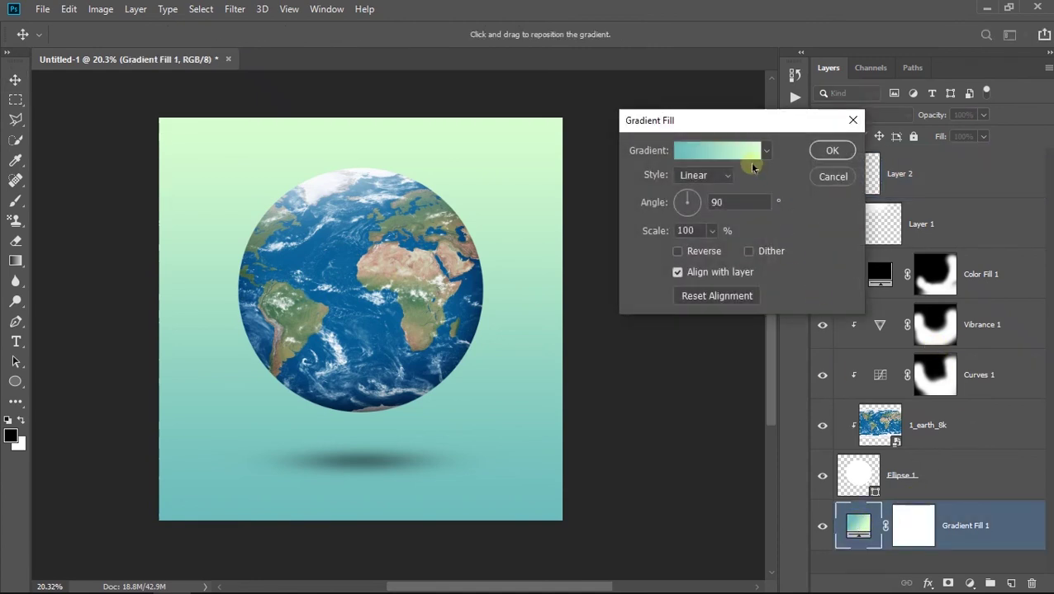
click(750, 165)
click(812, 343)
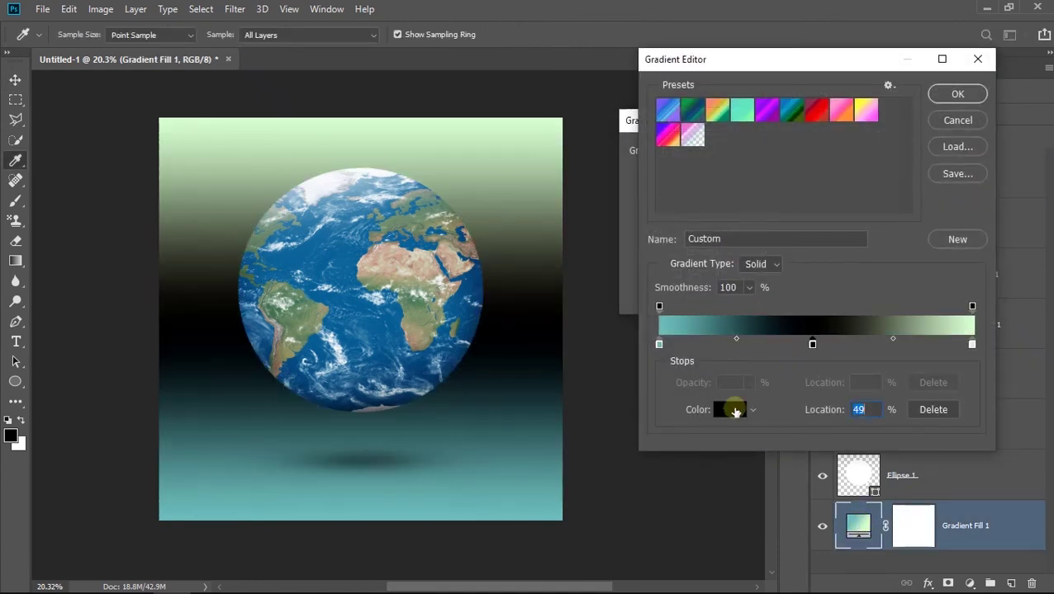
click(729, 410)
click(573, 214)
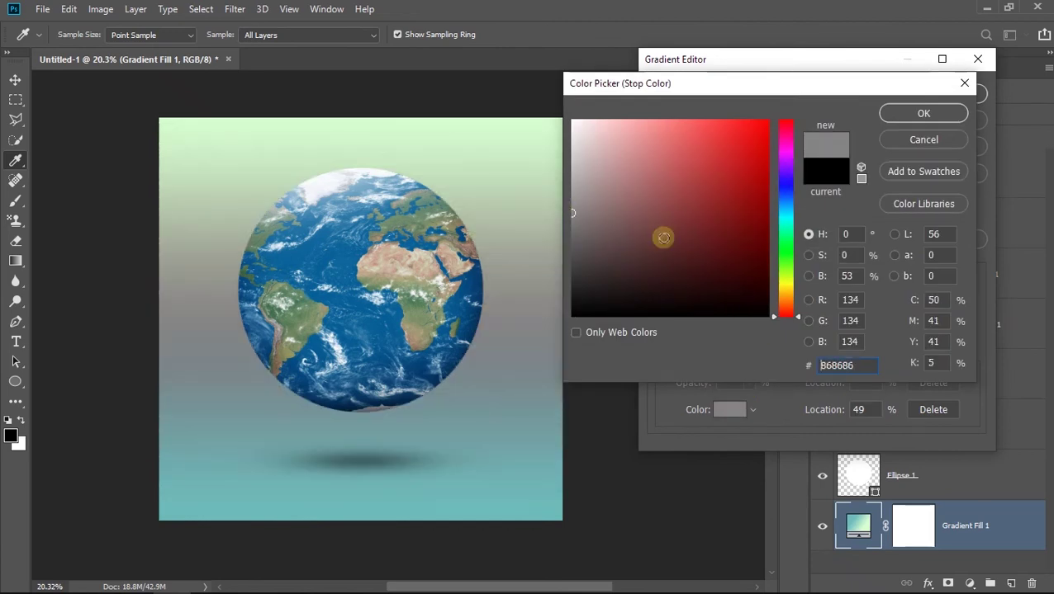
drag(787, 227, 789, 233)
drag(597, 235, 621, 231)
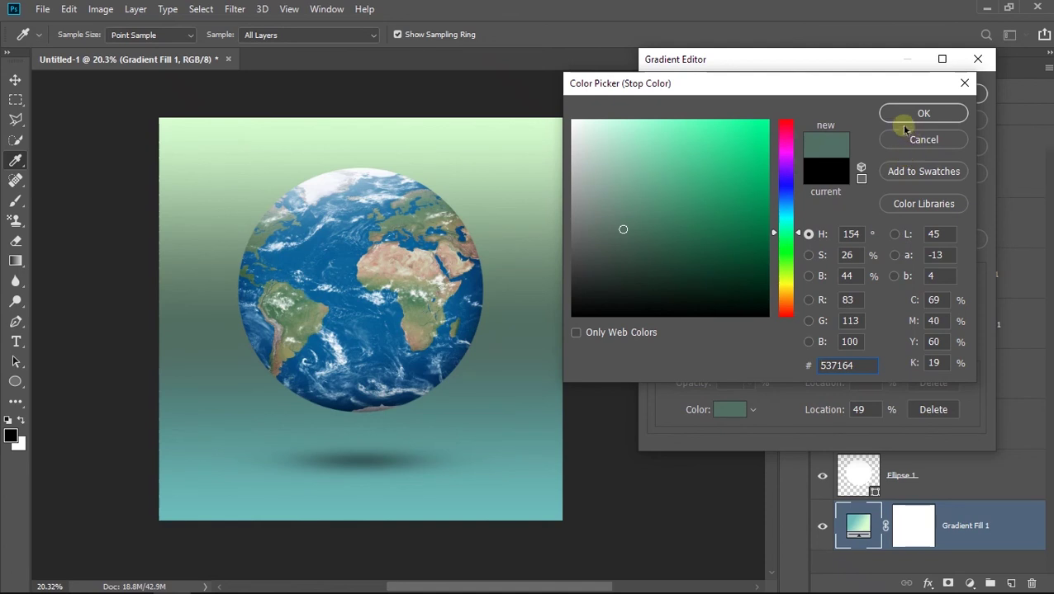
click(923, 113)
Tighten the gradient midpoints, move the green stop to 41%, and apply the gradient
drag(735, 338, 782, 340)
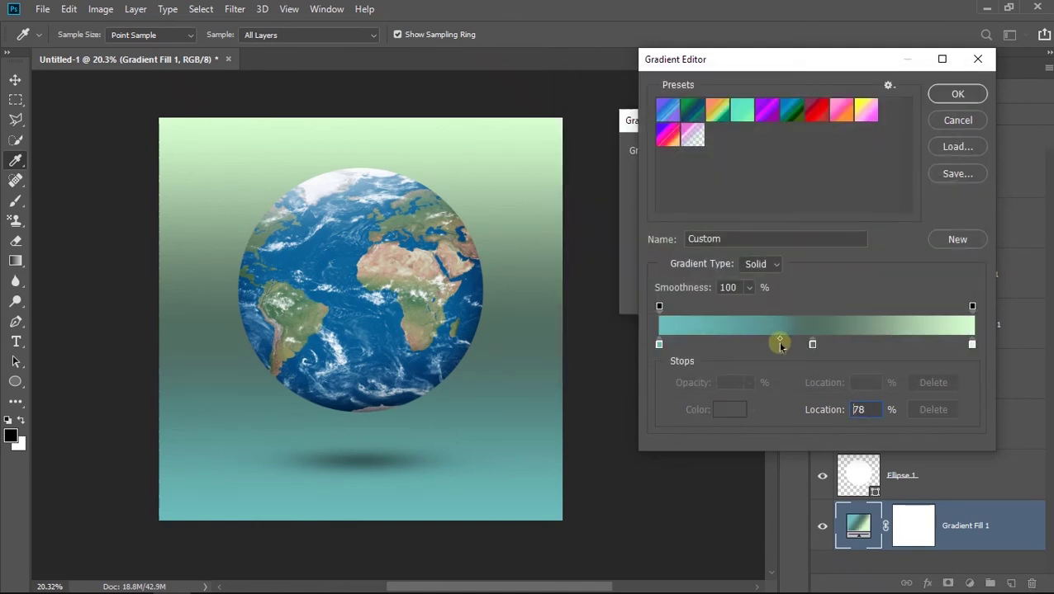
click(812, 344)
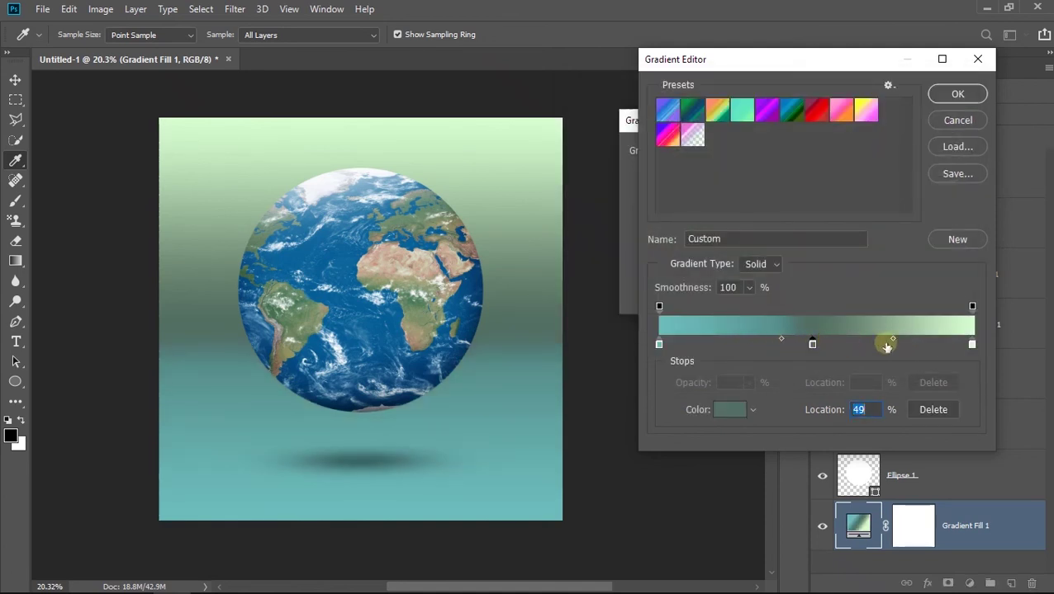
mouse_move(893, 338)
mouse_down()
mouse_move(827, 340)
mouse_move(870, 340)
mouse_up()
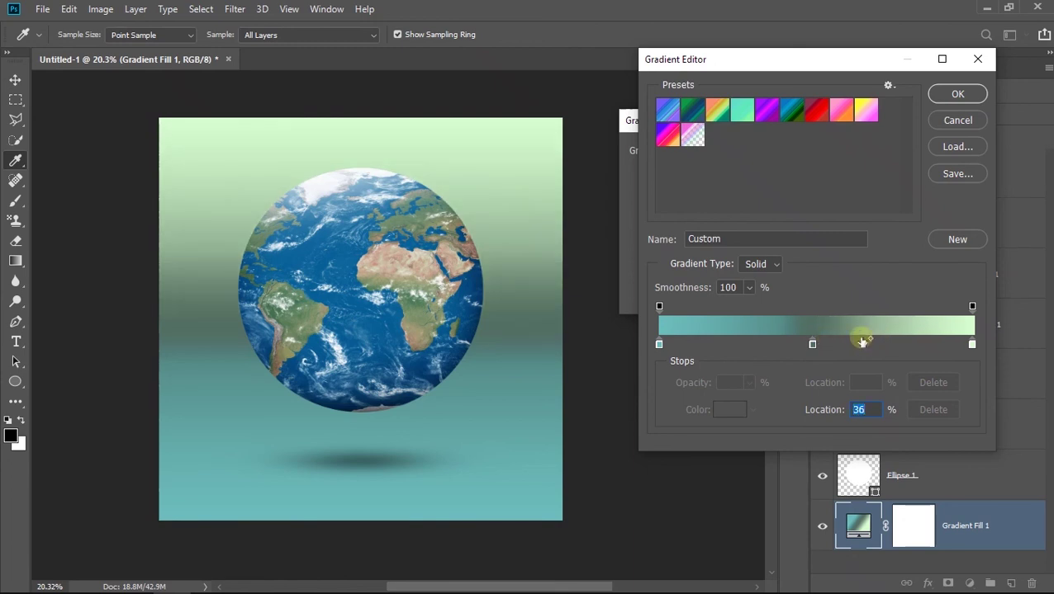
drag(812, 344, 787, 344)
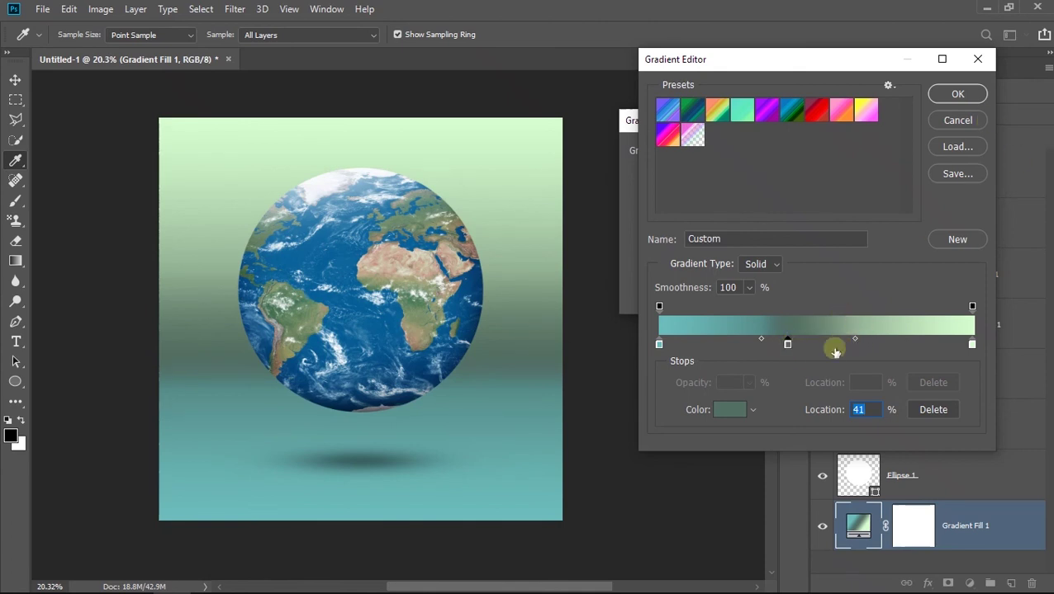
click(716, 417)
drag(665, 284, 654, 235)
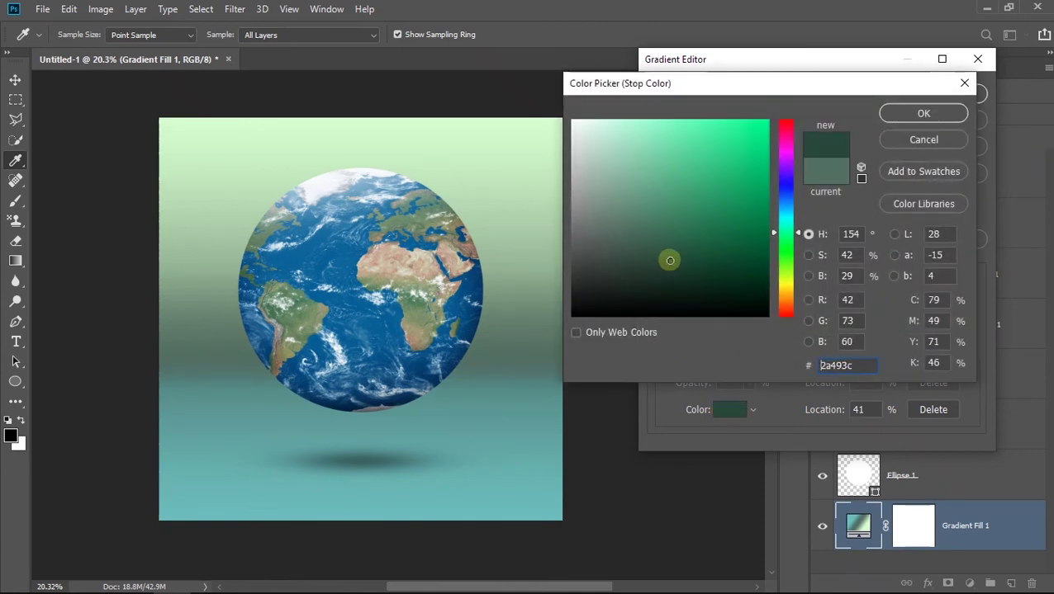
click(654, 234)
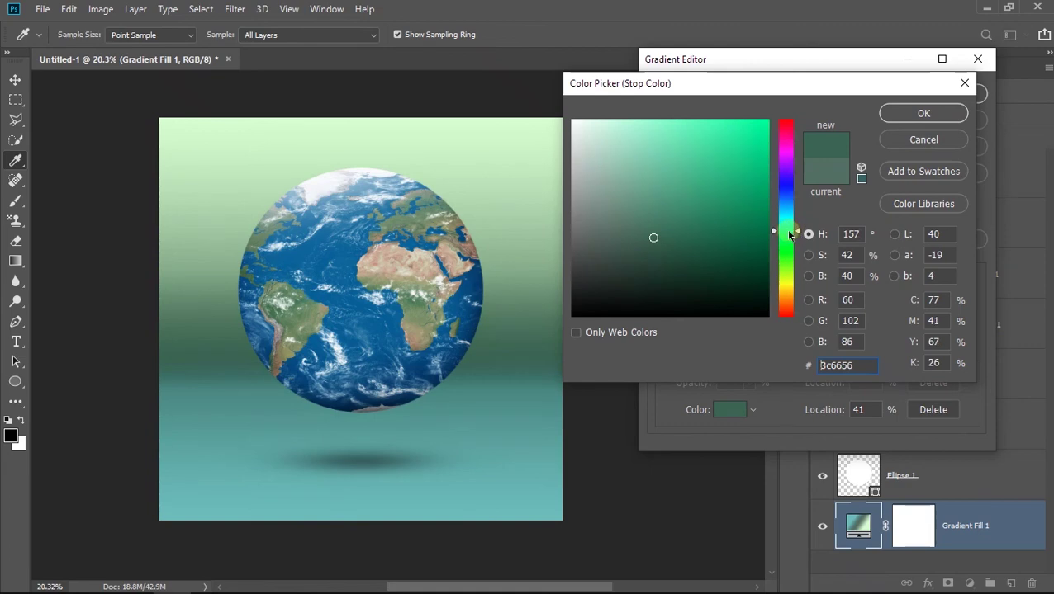
click(902, 138)
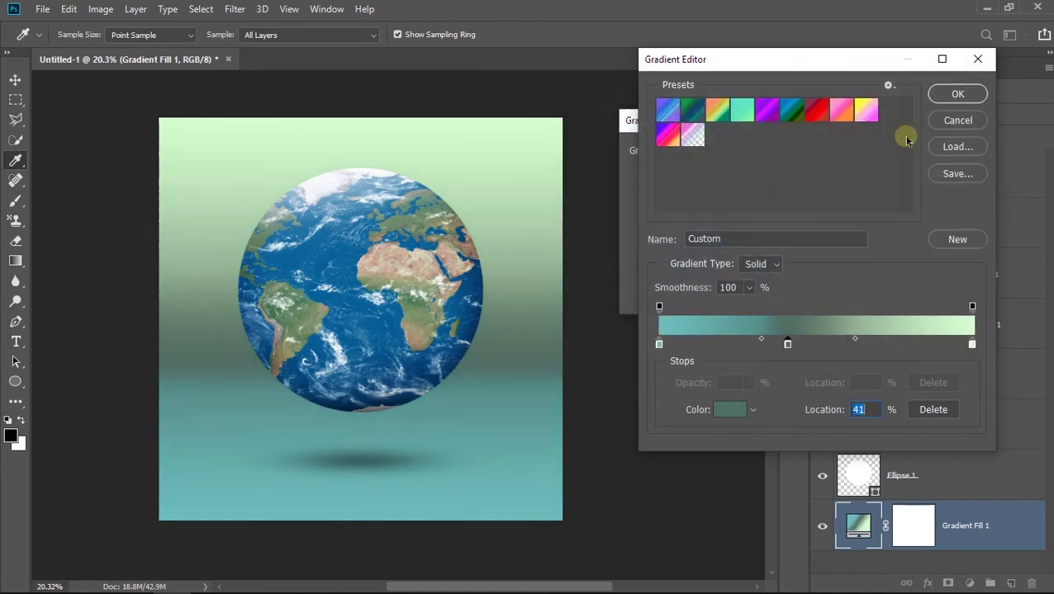
click(937, 106)
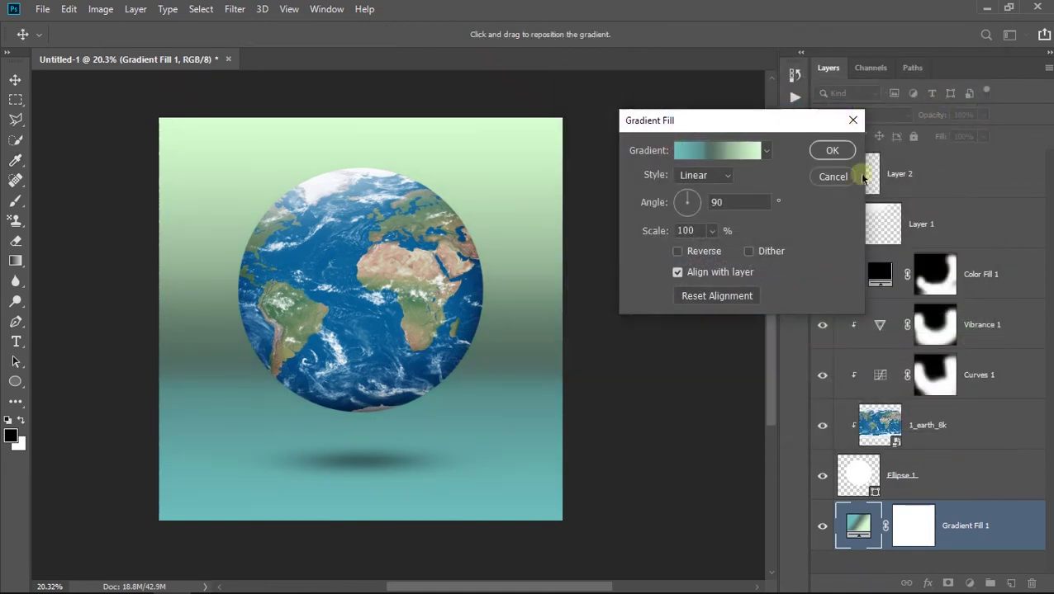
click(824, 148)
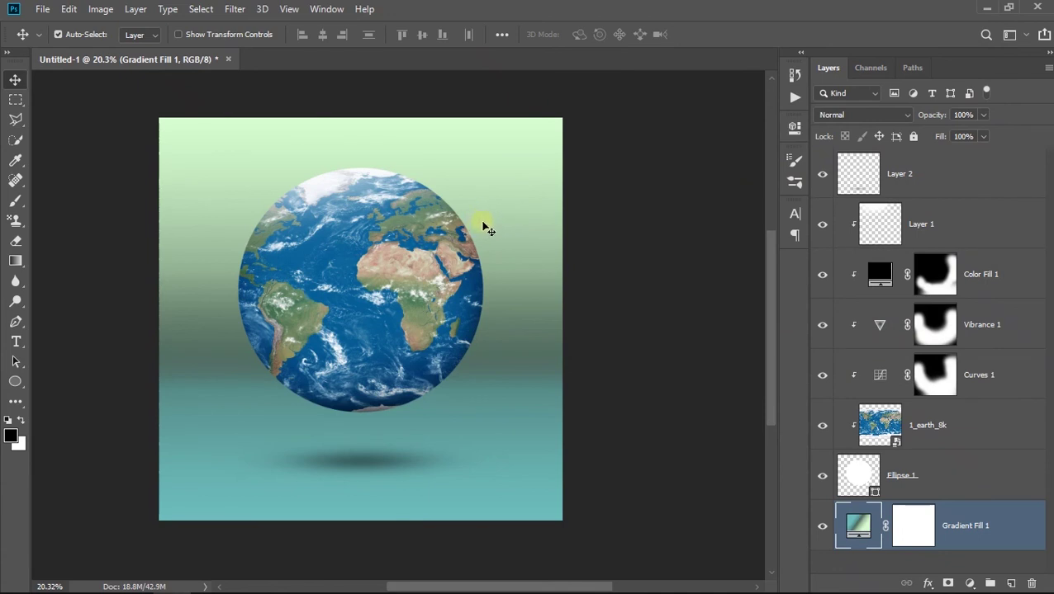
scroll(488, 297, up, 2)
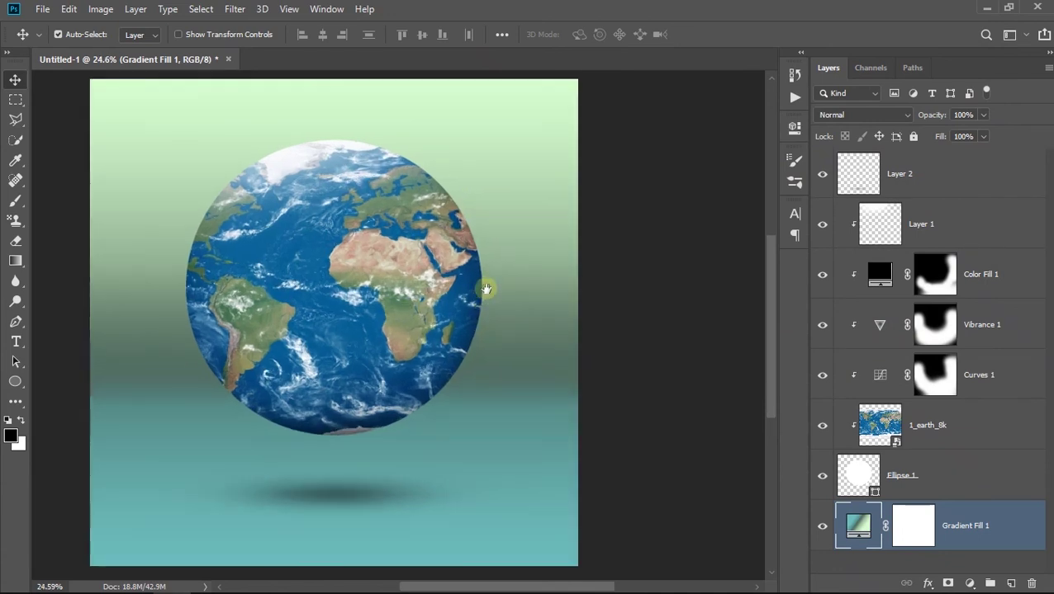
scroll(496, 291, down, 2)
scroll(486, 295, up, 1)
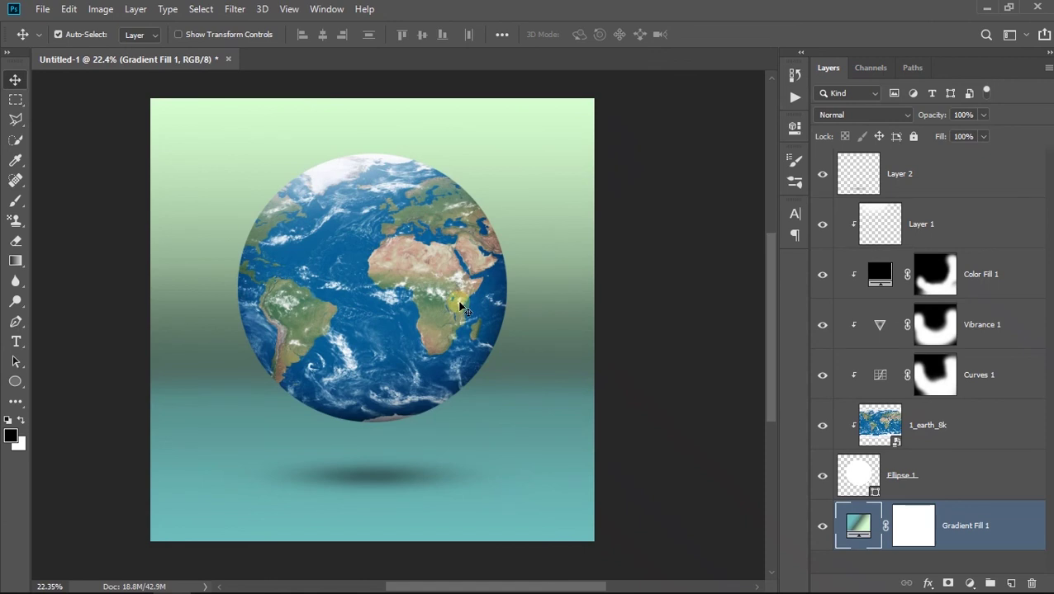
click(958, 175)
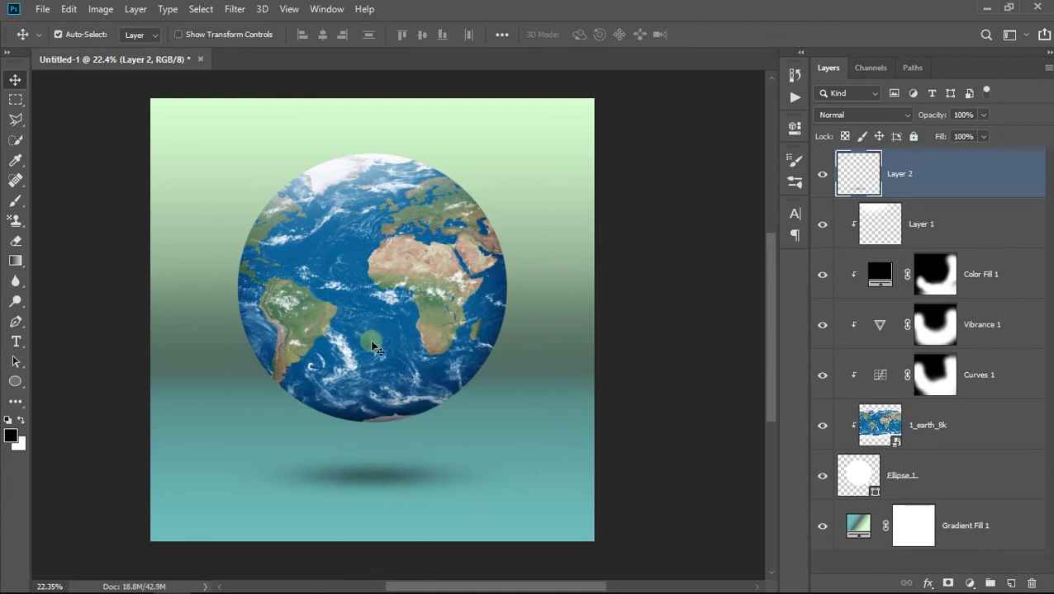
scroll(371, 345, down, 3)
scroll(371, 345, up, 1)
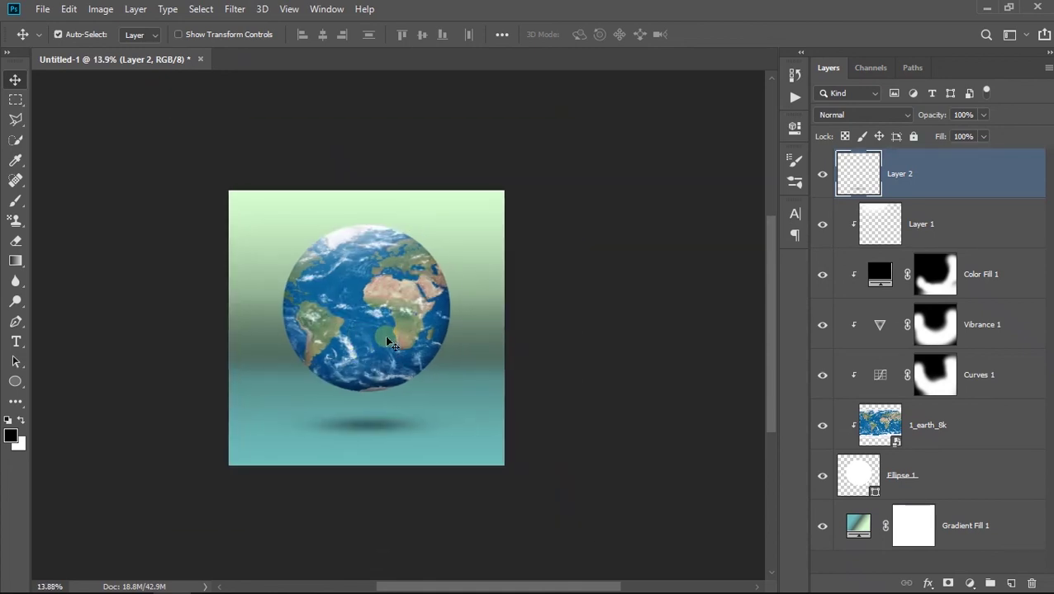